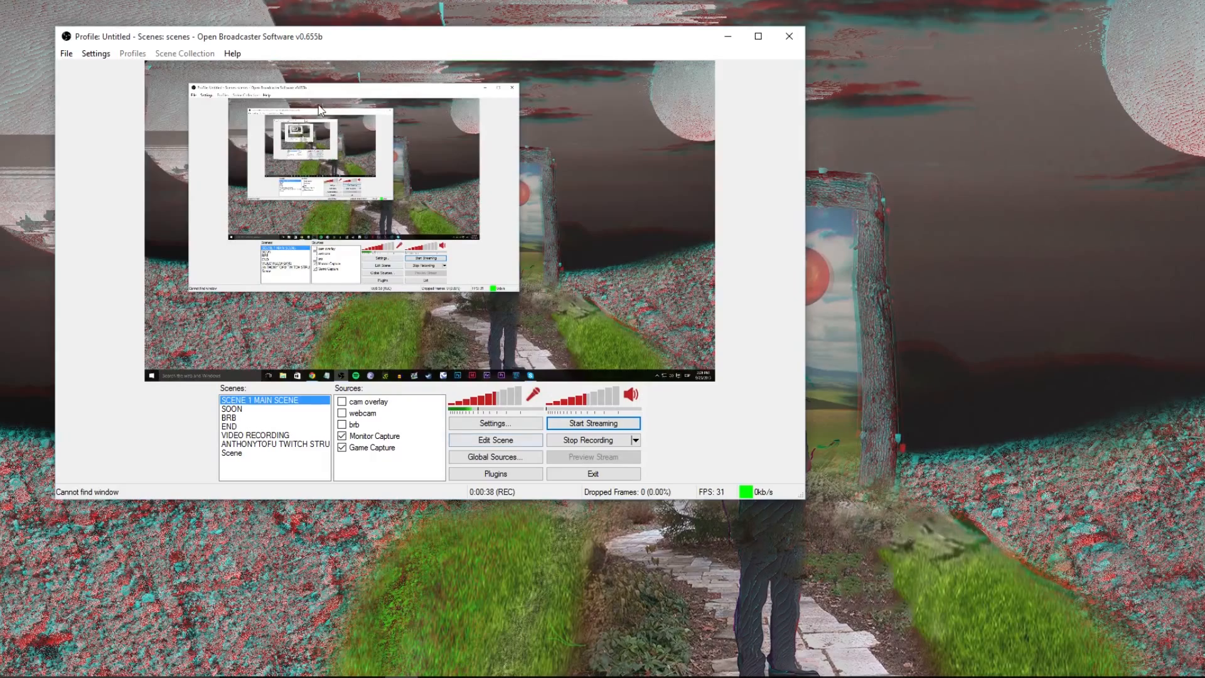
Open the program settings and keep the general interface language set to English.
left_click_drag(389, 39, 698, 65)
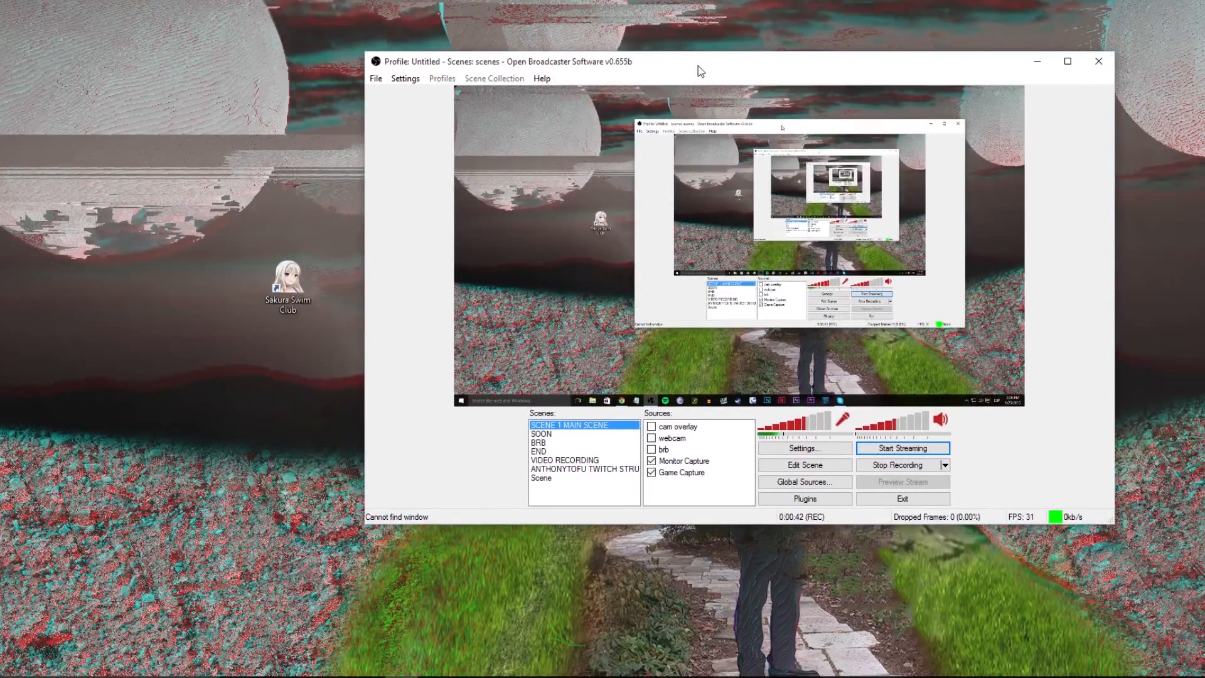
left_click_drag(592, 58, 382, 34)
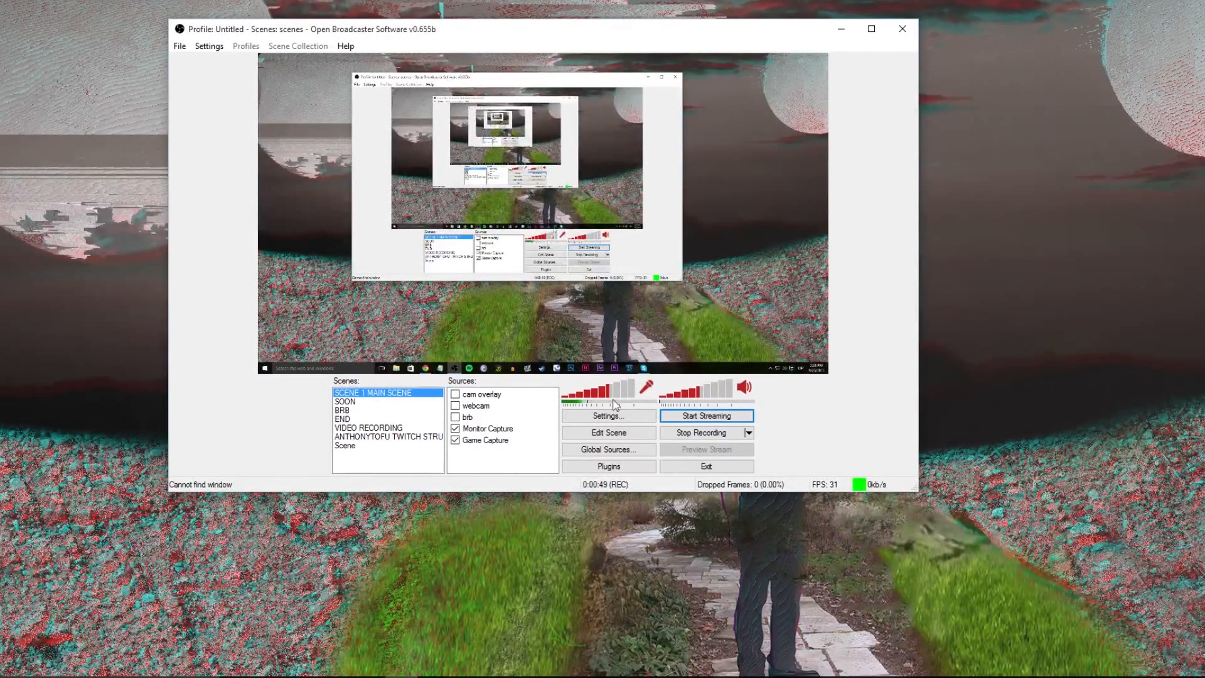
left_click(203, 45)
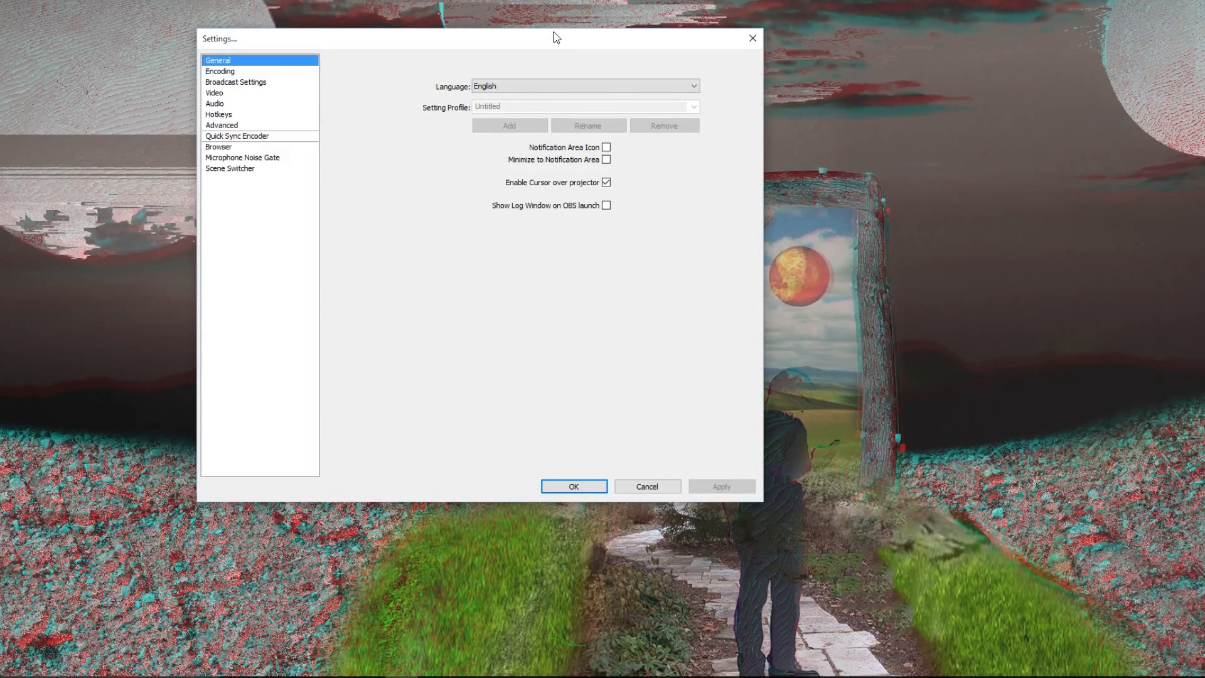
left_click(503, 85)
left_click(505, 87)
left_click(507, 89)
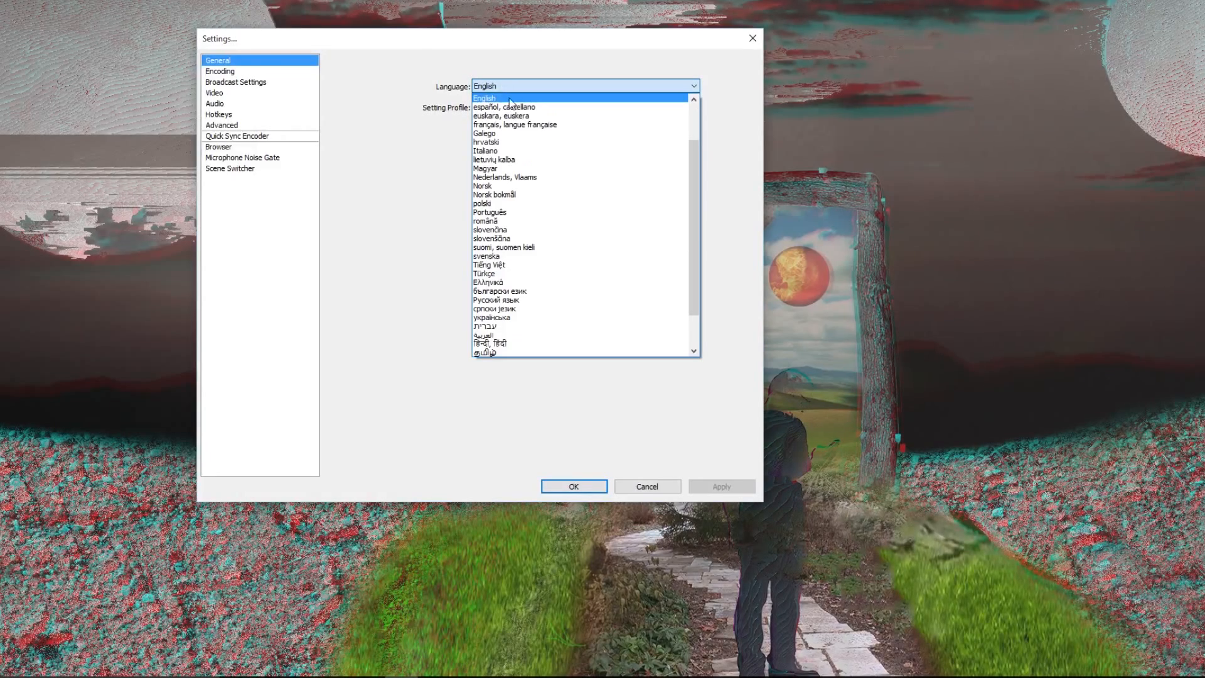
left_click(507, 90)
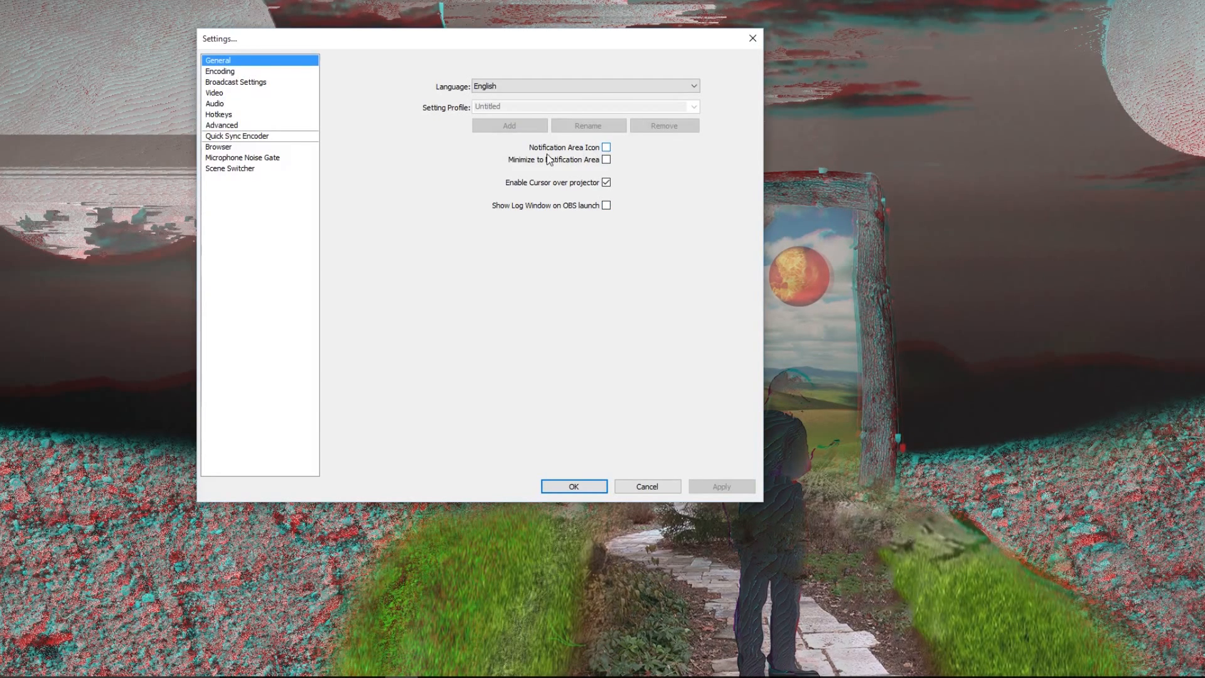
Review the maximum bitrate in the encoding settings, keep Use Custom Buffer Size enabled, and save the changes.
left_click(251, 71)
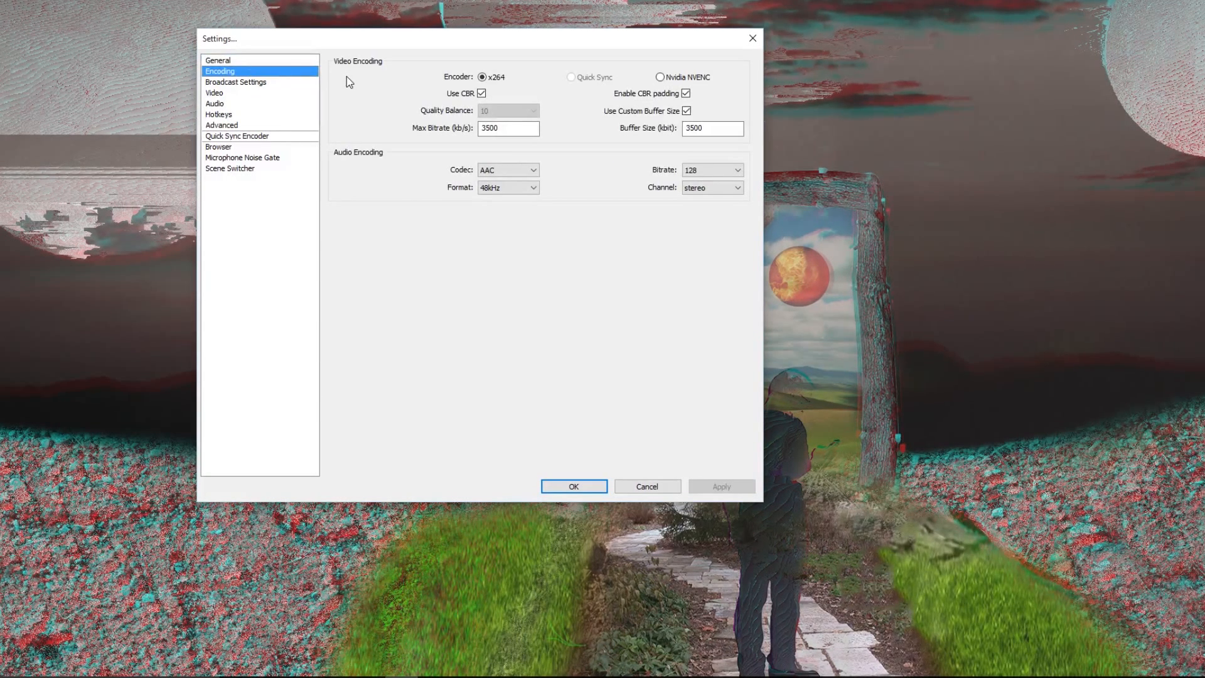
mouse_move(509, 128)
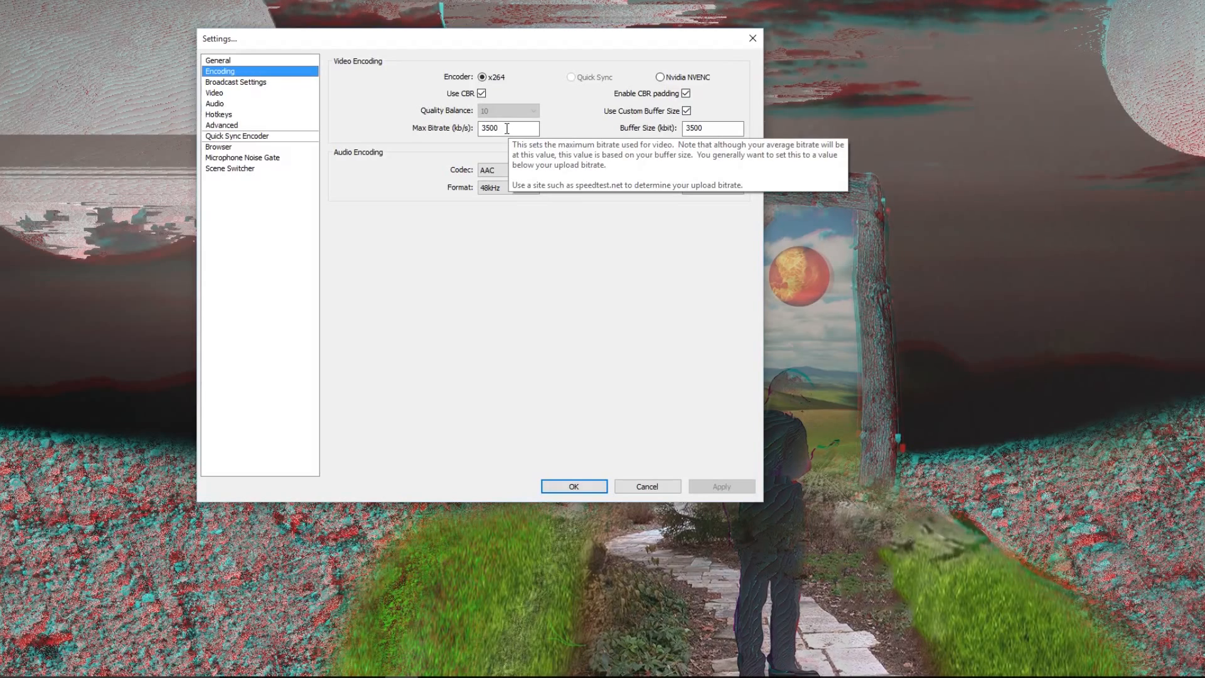
left_click_drag(506, 128, 460, 136)
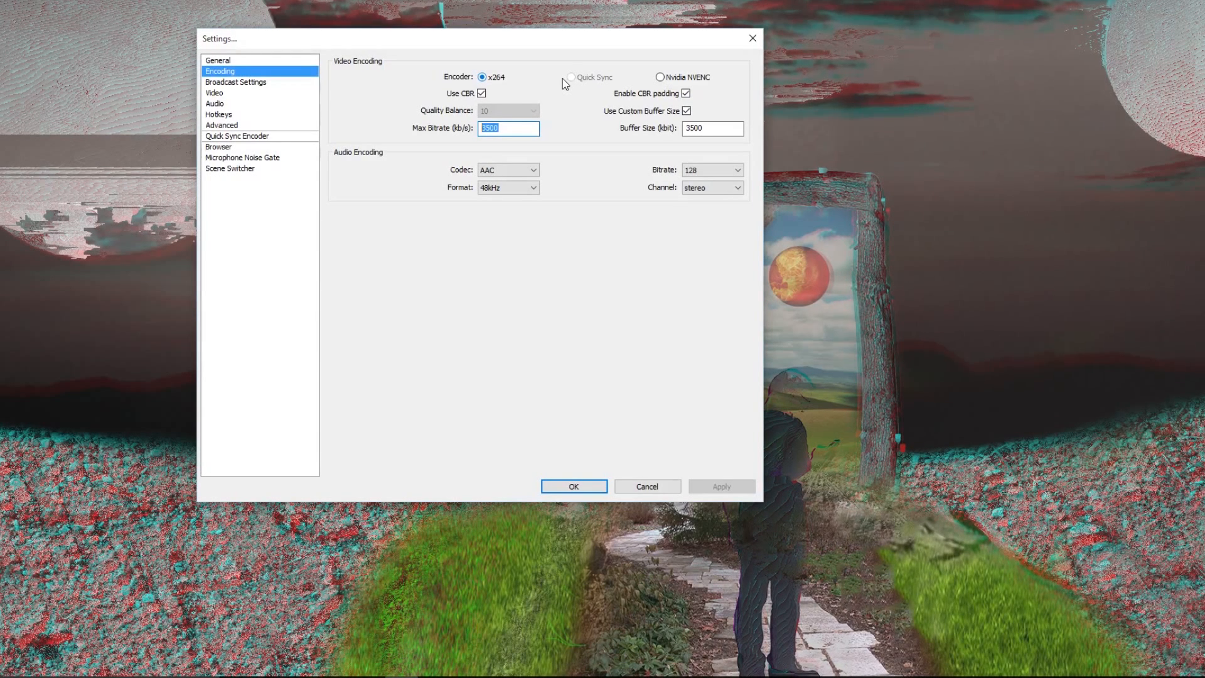
left_click(686, 111)
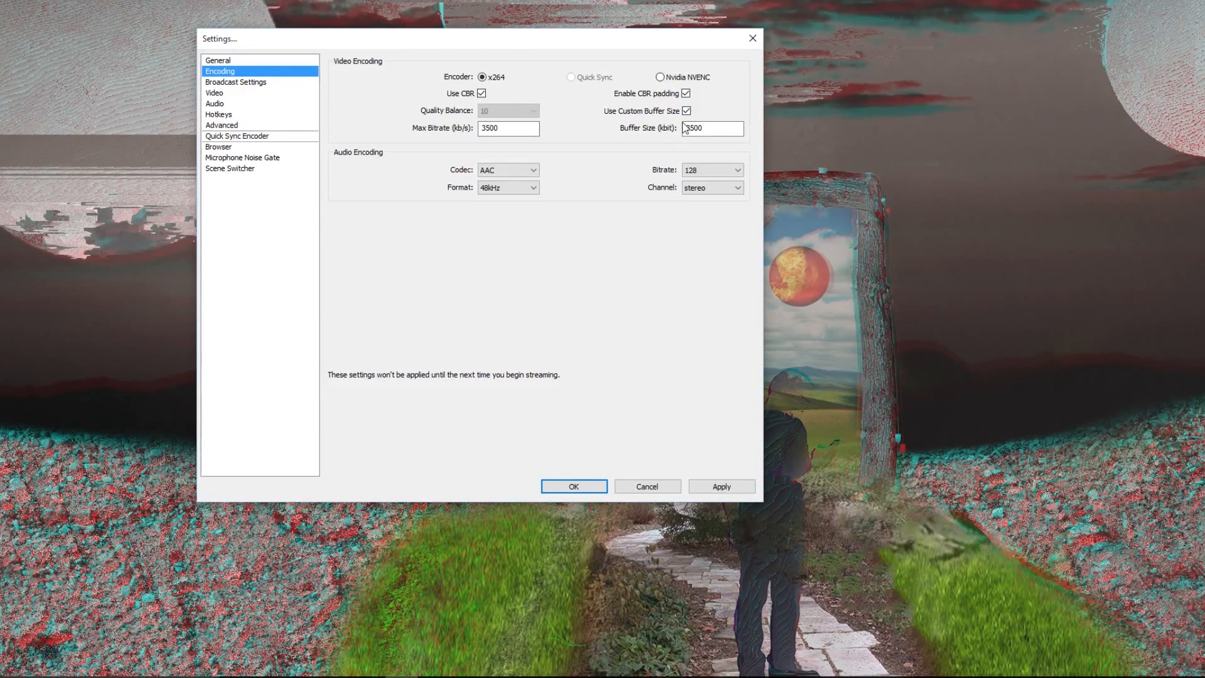
left_click(312, 93)
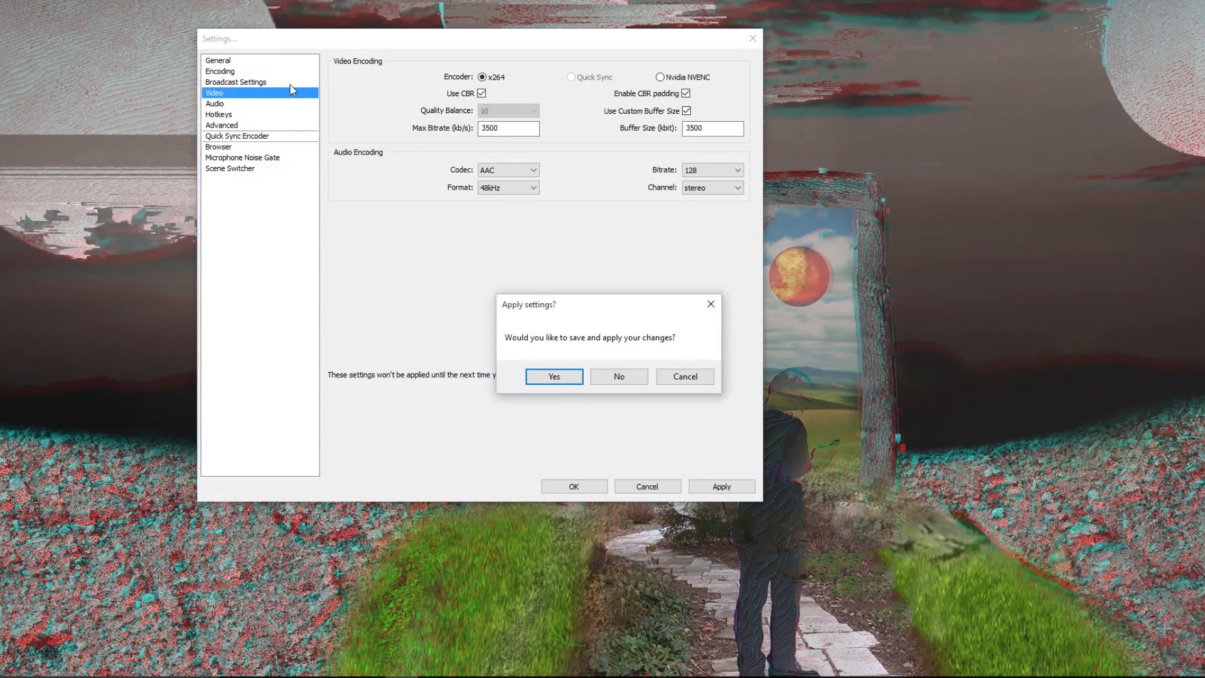
left_click(554, 377)
Try the File Output Only mode in the broadcast settings and return the mode to Live Stream.
left_click(263, 83)
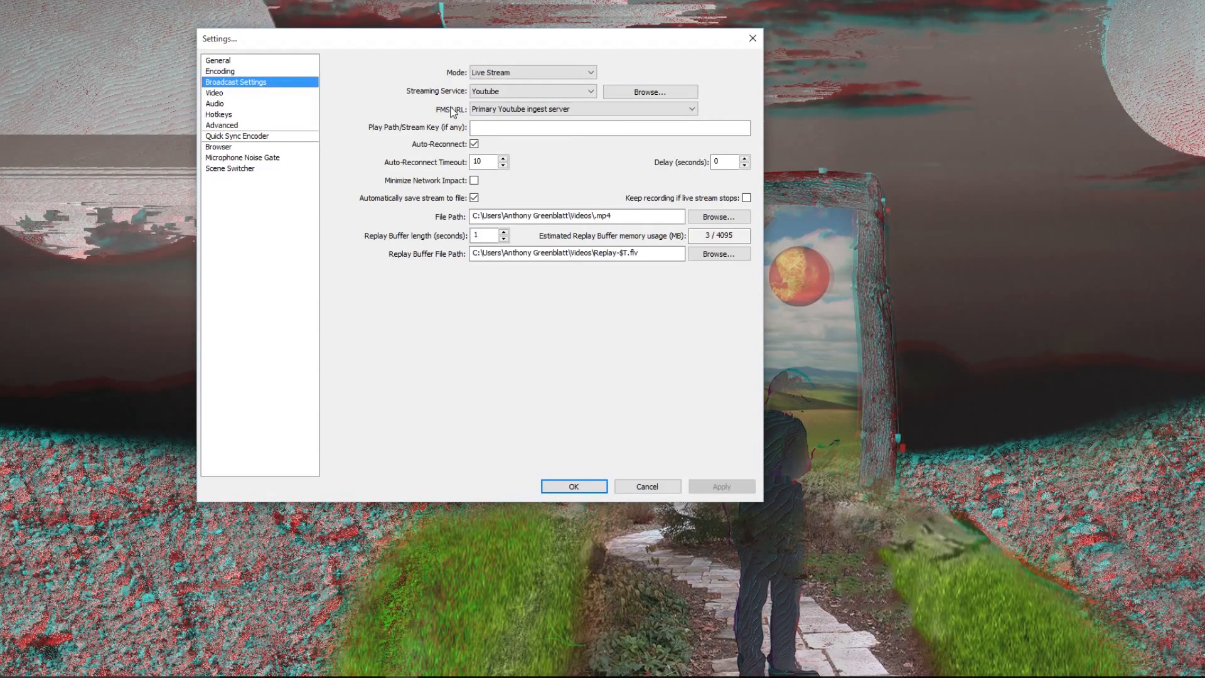
left_click(536, 72)
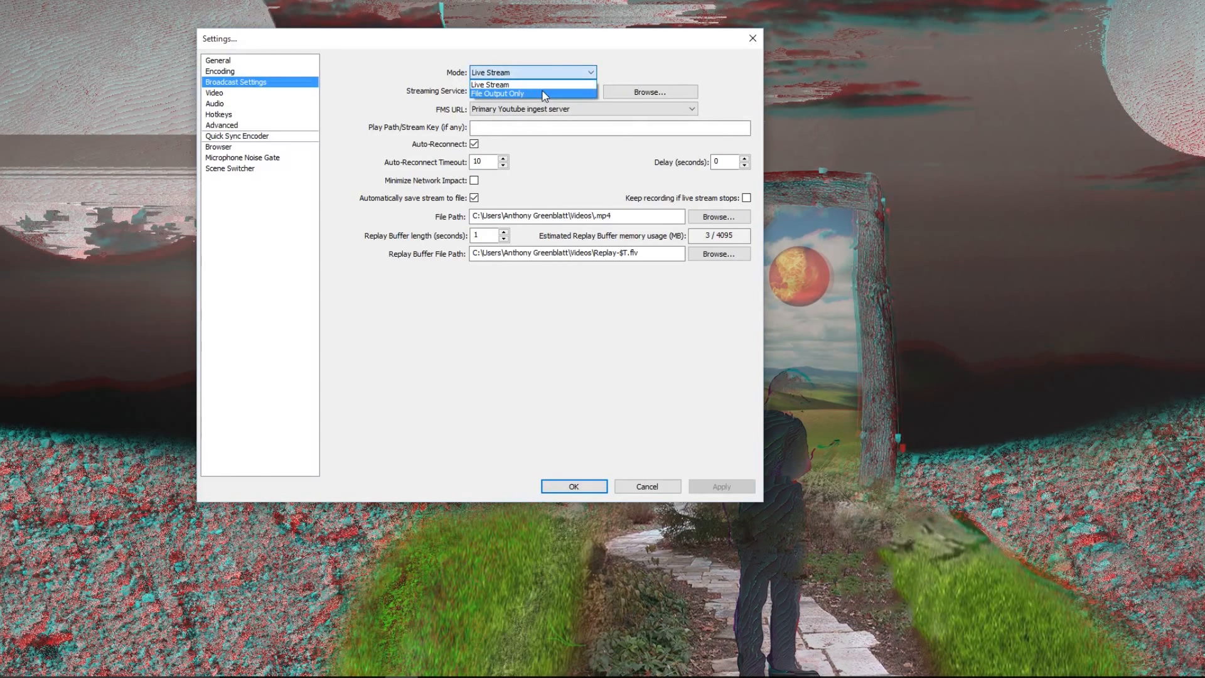
left_click(544, 94)
left_click(535, 77)
left_click(535, 83)
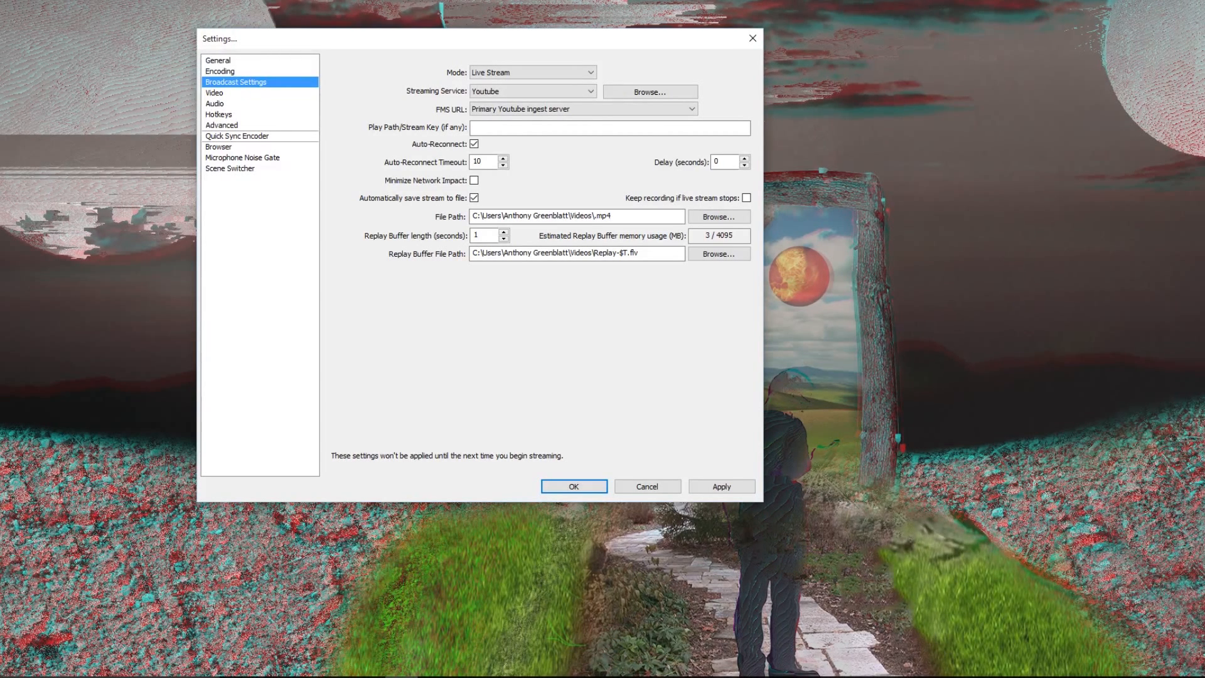
left_click(562, 72)
left_click(535, 85)
Examine the available streaming services and the ingest servers offered for Youtube.
left_click(519, 91)
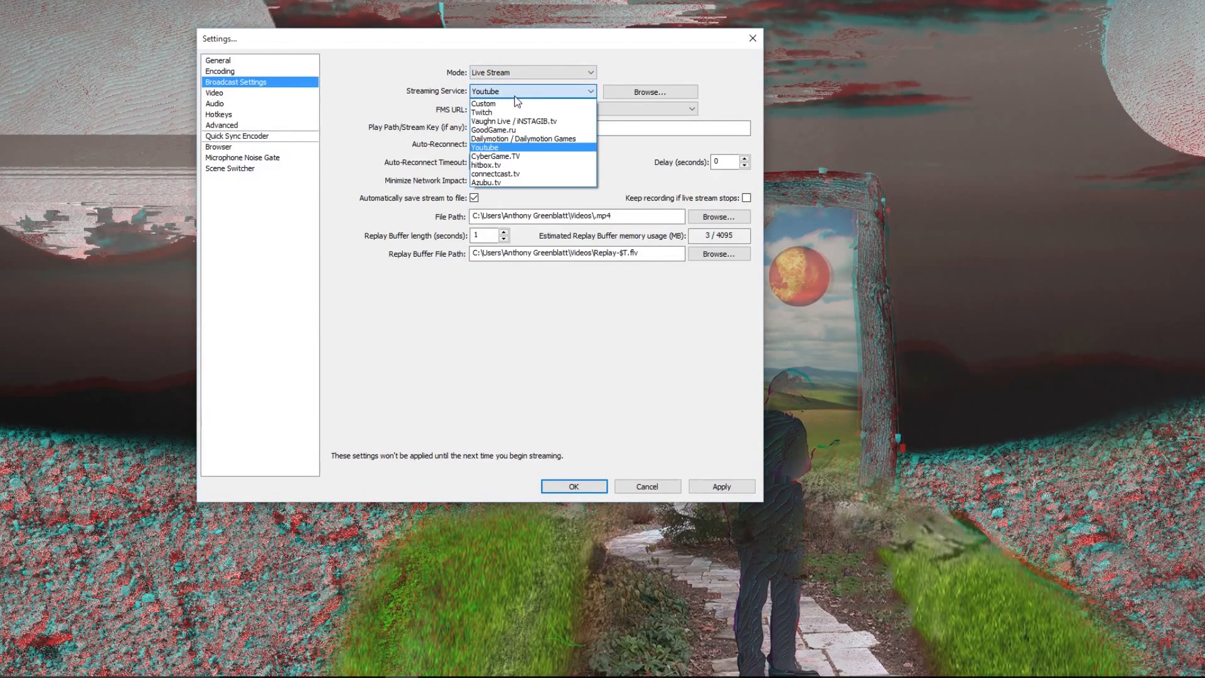
left_click(493, 147)
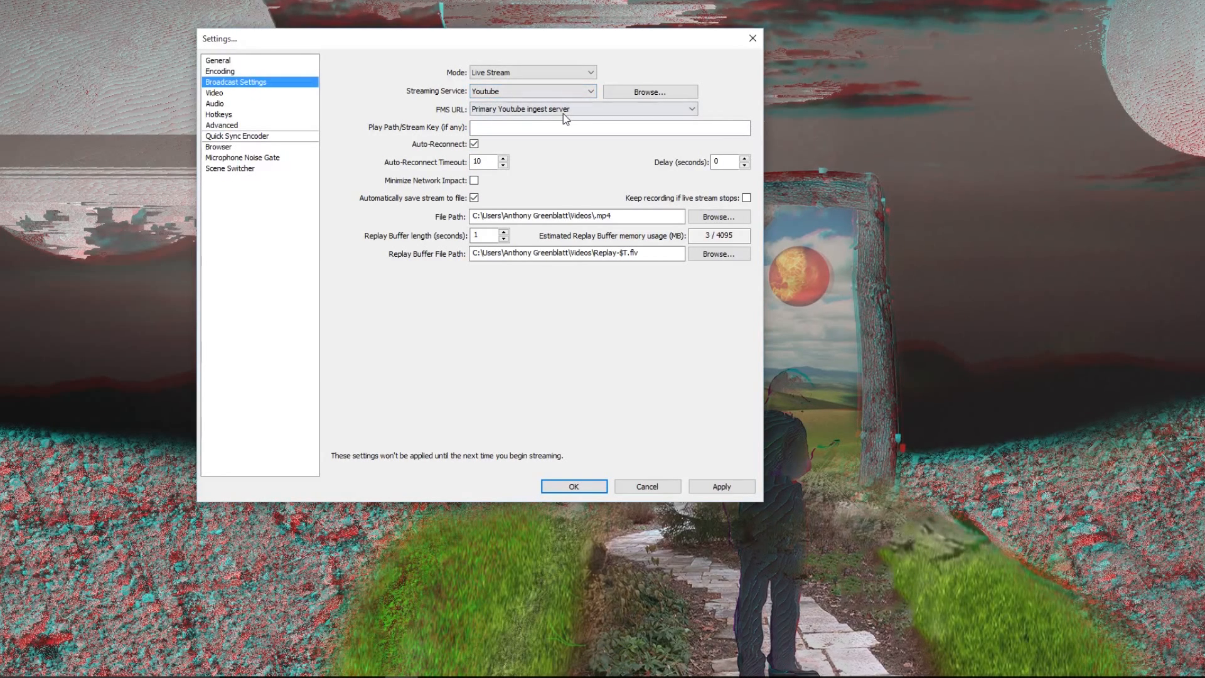
left_click(527, 110)
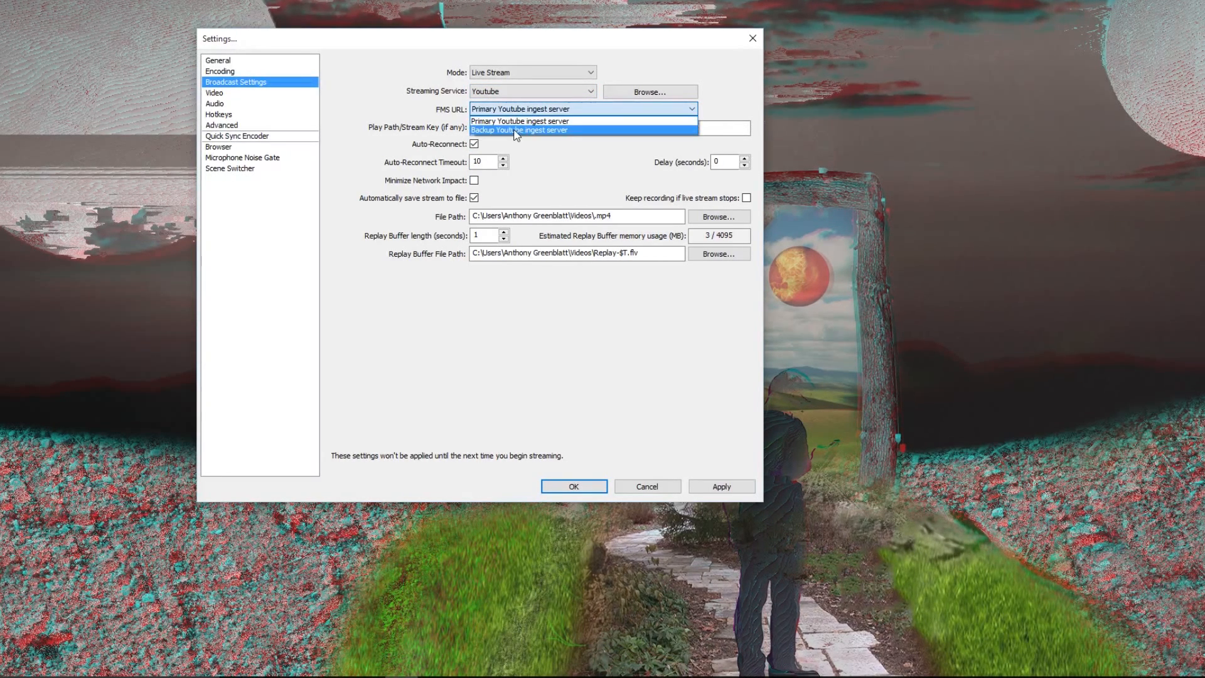
left_click(491, 102)
Set the streaming service to Twitch with the US West: Los Angeles, CA server.
left_click(488, 88)
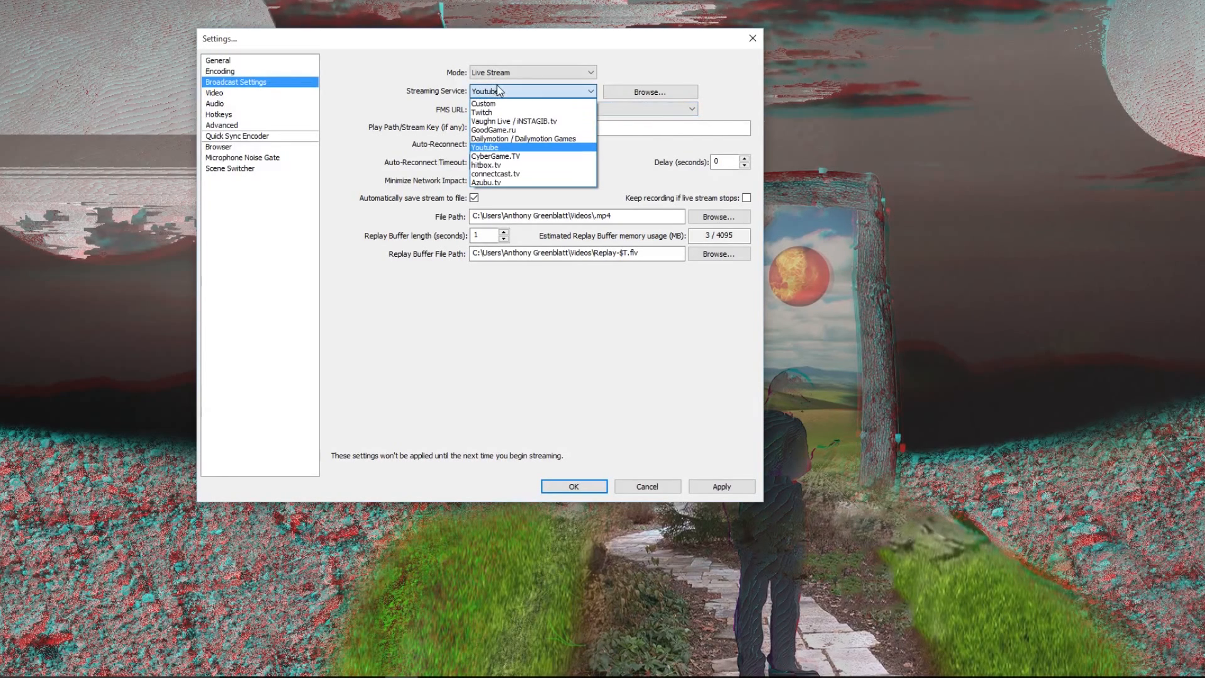
left_click(493, 112)
left_click(507, 109)
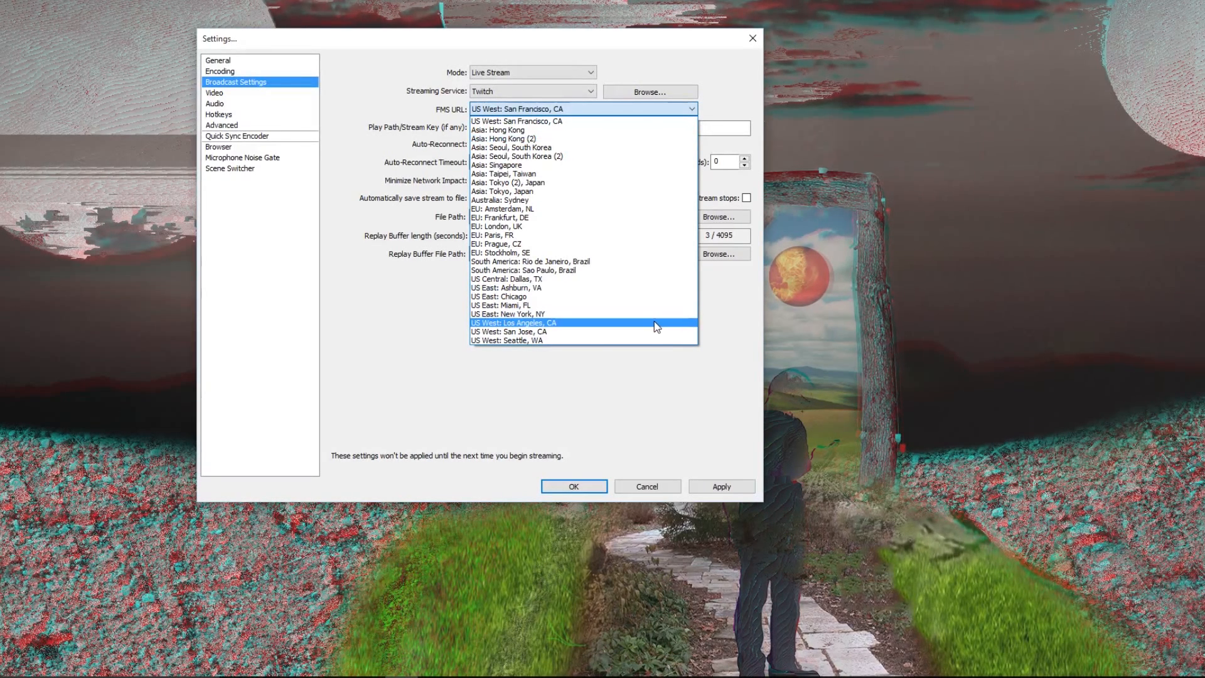
left_click(609, 324)
Set the streaming service back to Youtube and place the cursor in the empty stream key field.
left_click(524, 91)
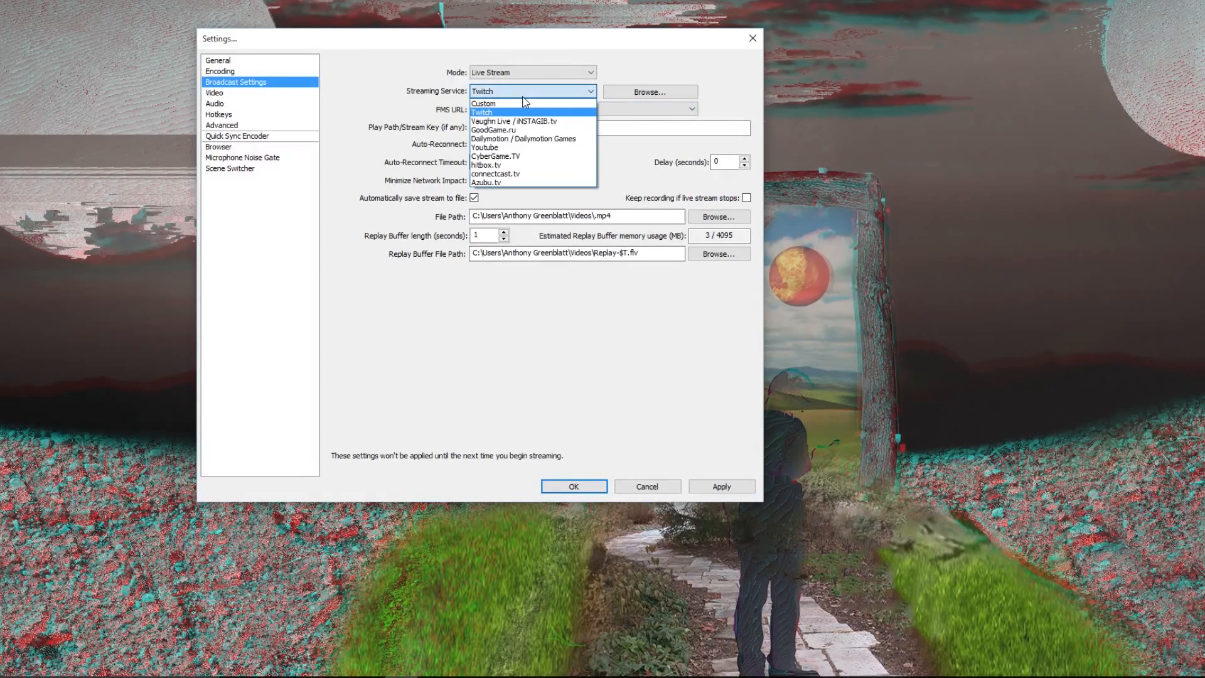
left_click(524, 147)
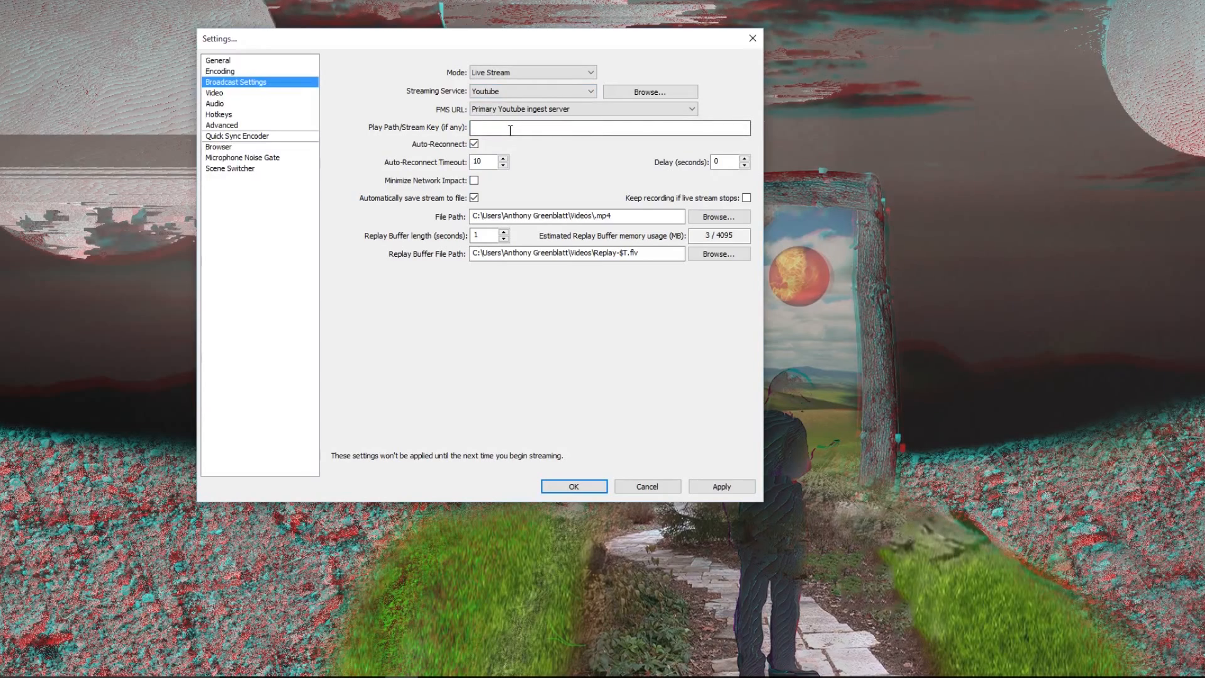
left_click(510, 130)
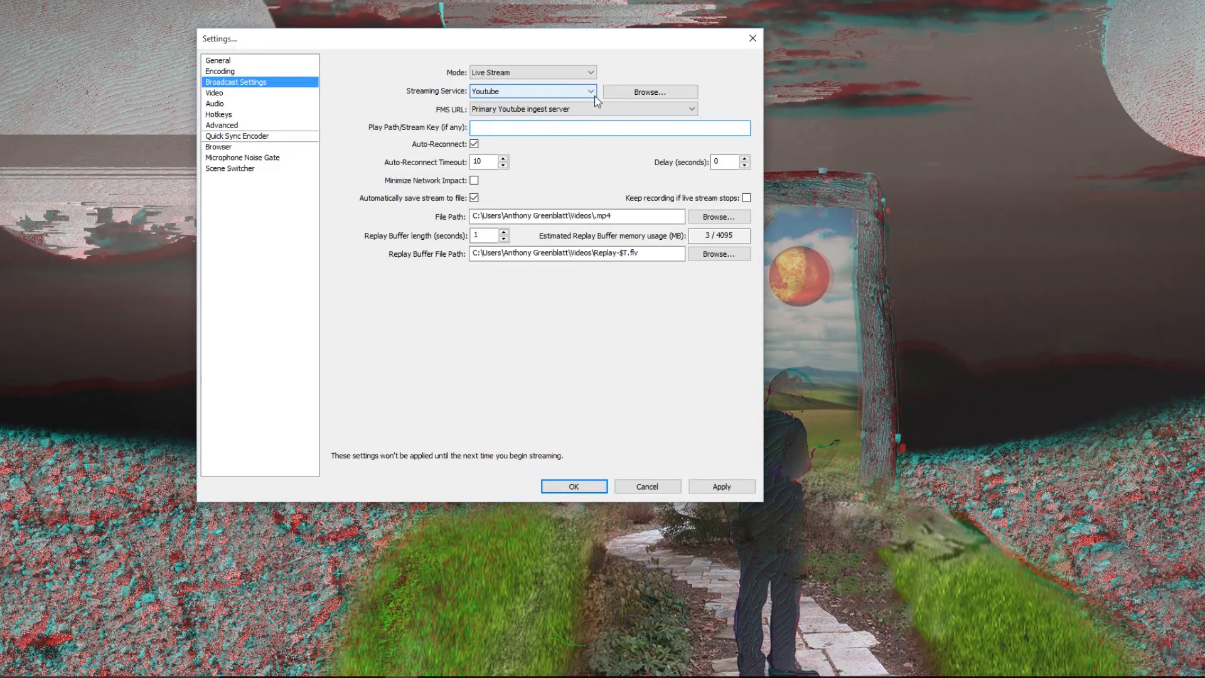
Toggle automatic reconnection for the broadcast repeatedly, leaving it disabled.
left_click(475, 147)
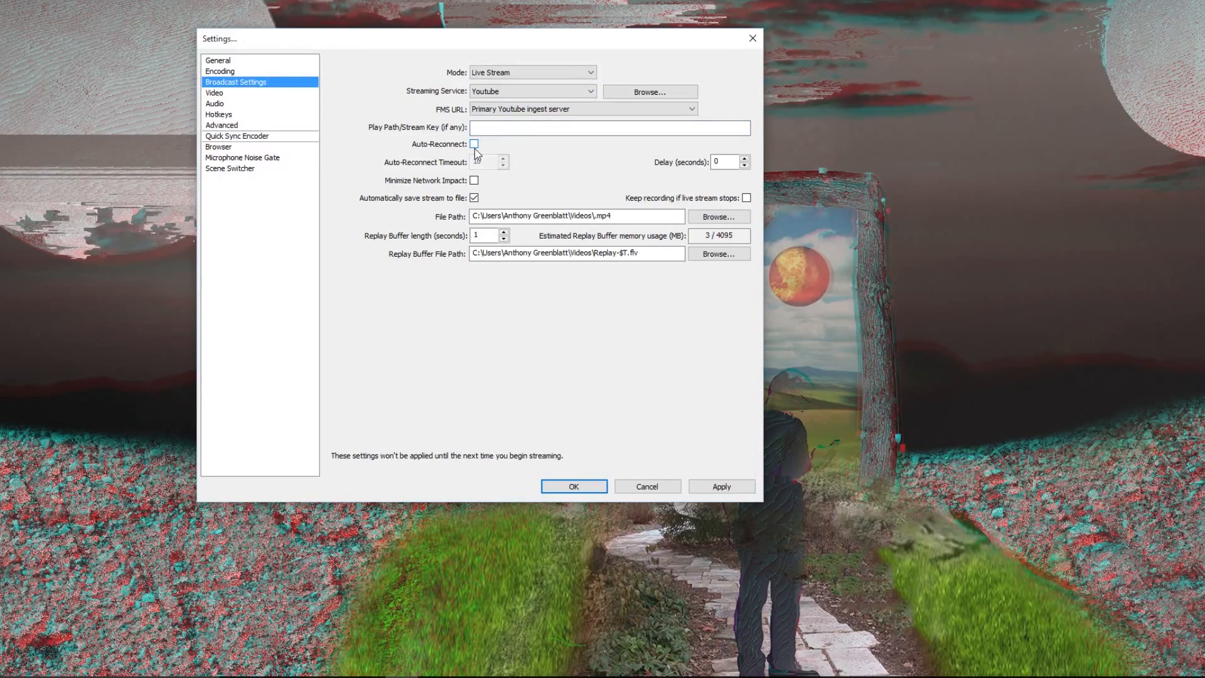
left_click(474, 146)
left_click(472, 145)
left_click(472, 146)
left_click(472, 146)
left_click(472, 146)
left_click(472, 145)
left_click(472, 145)
left_click(474, 146)
Check the recording file path options and enable Keep recording if live stream stops.
mouse_move(518, 215)
left_click(217, 5)
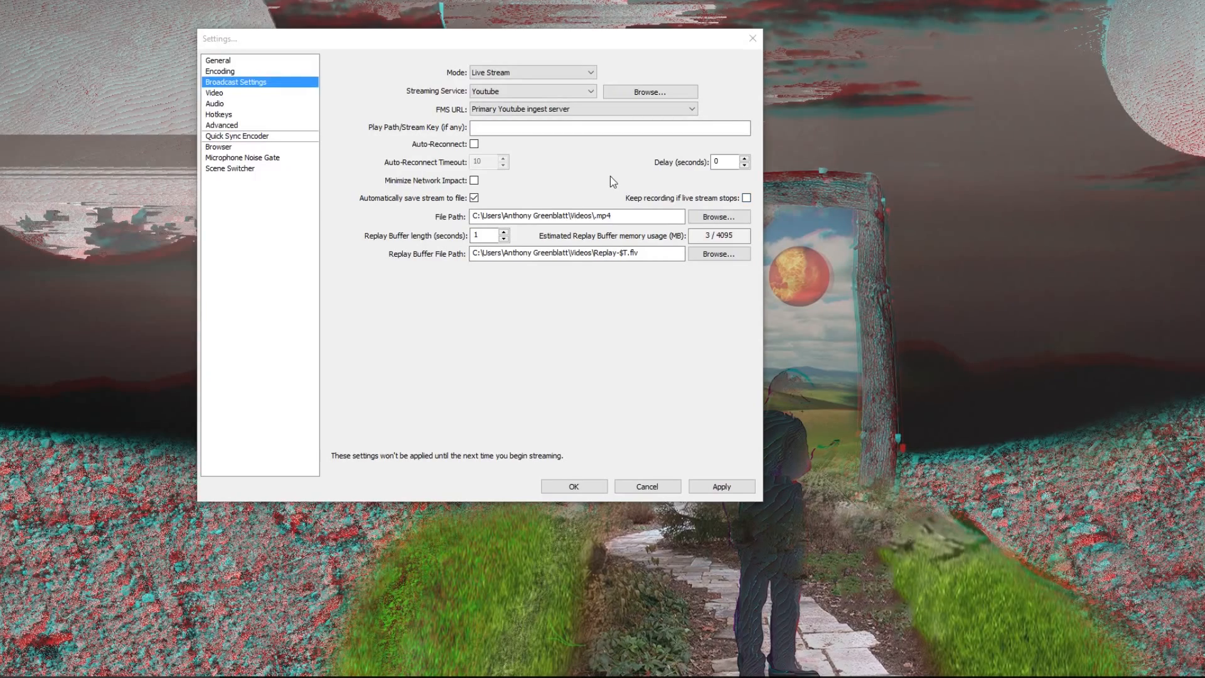
mouse_move(601, 217)
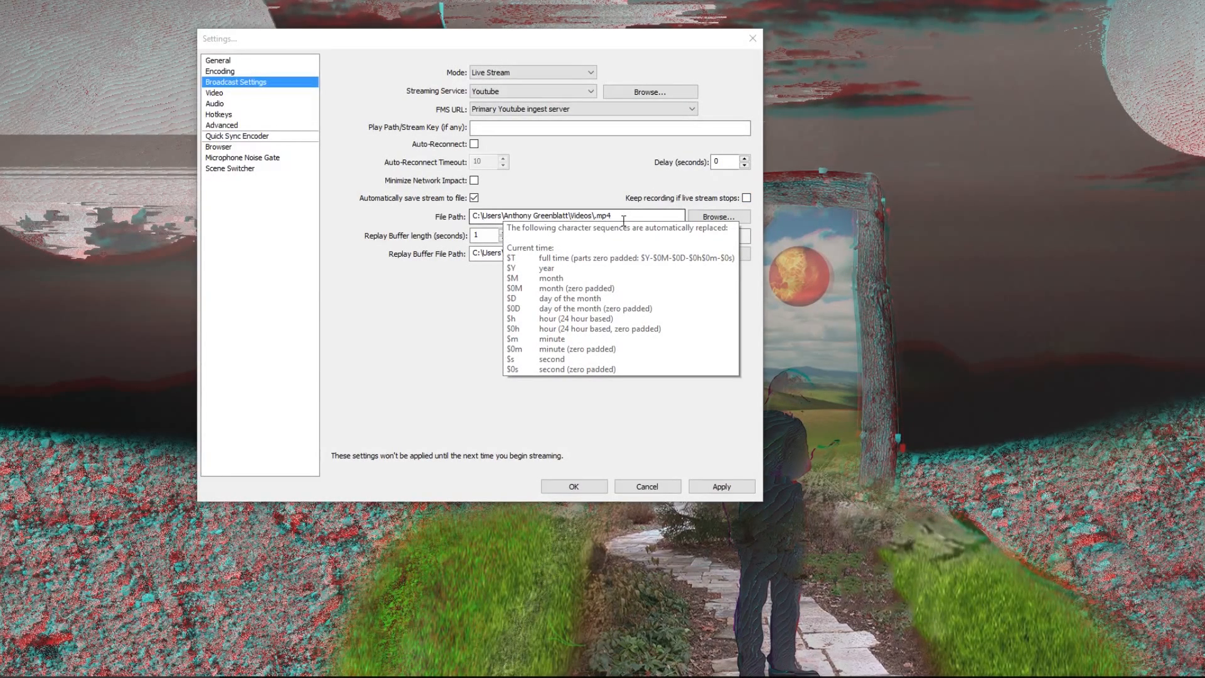
left_click(627, 198)
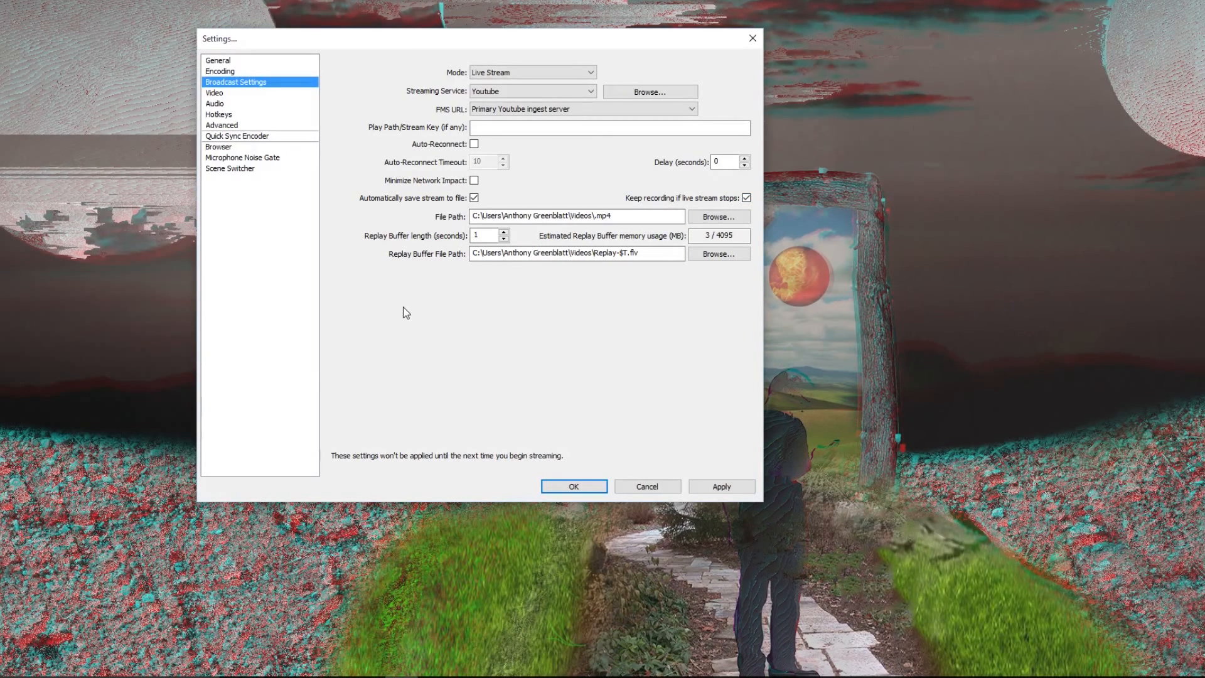
Discard the broadcast changes and, in the video settings, keep the resolution downscale at None (1920x1080).
left_click(231, 93)
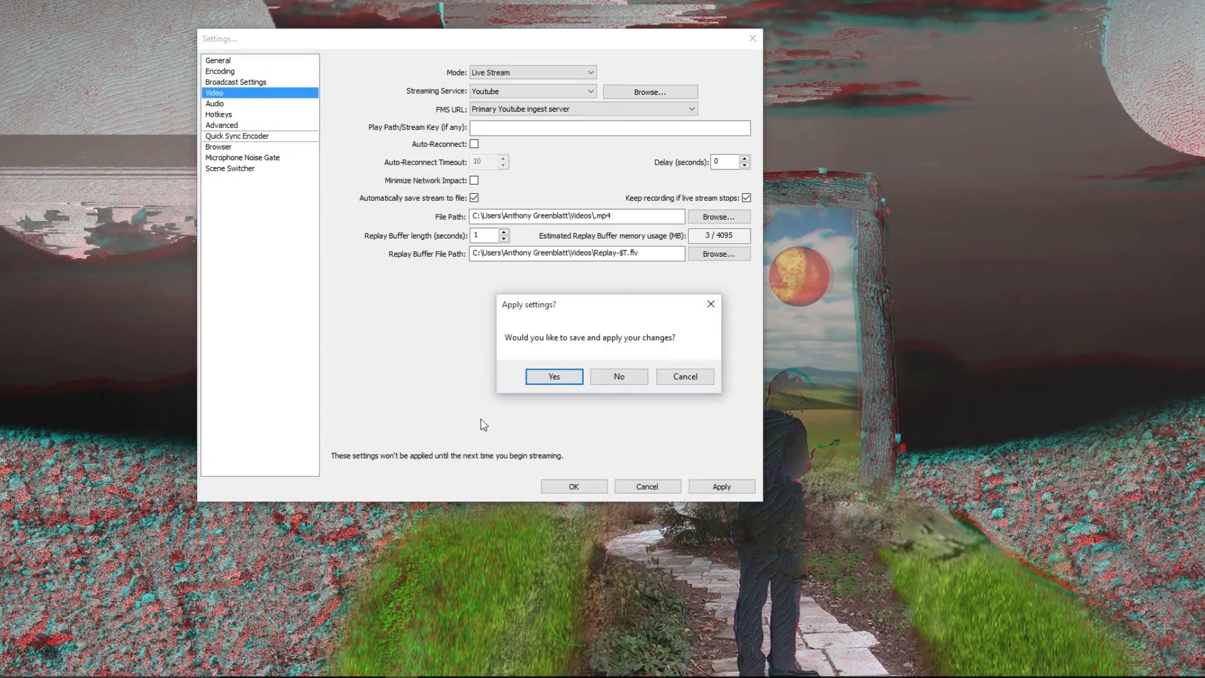
left_click(621, 377)
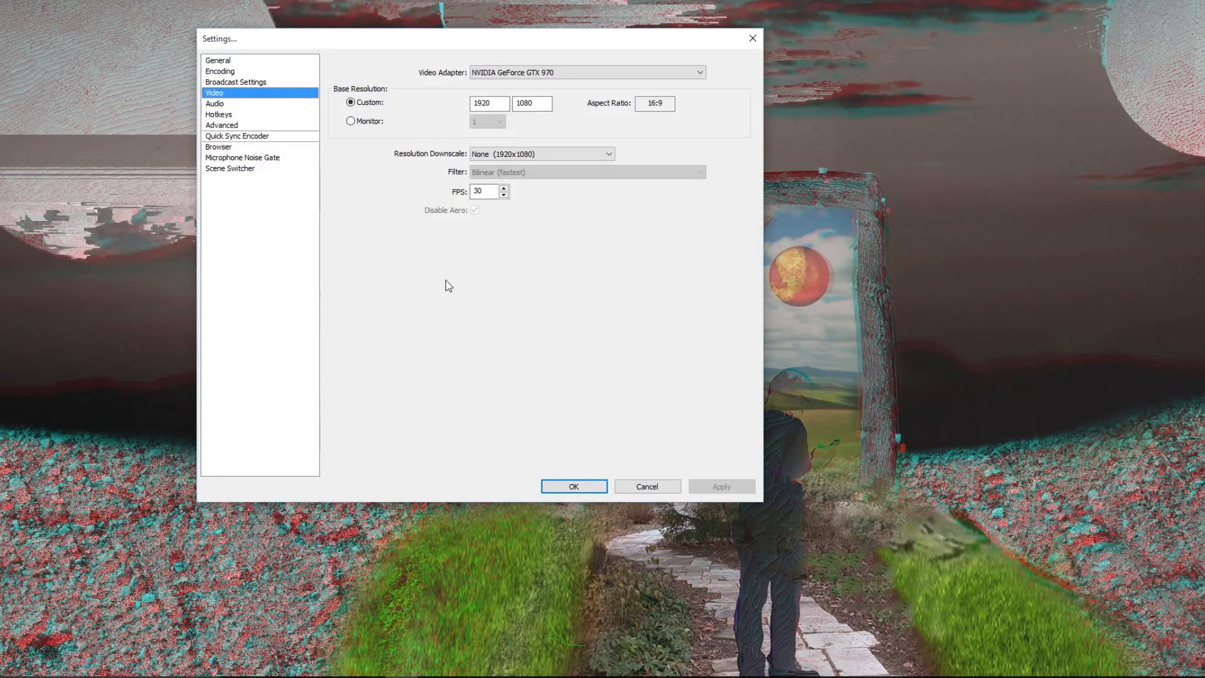
left_click(493, 154)
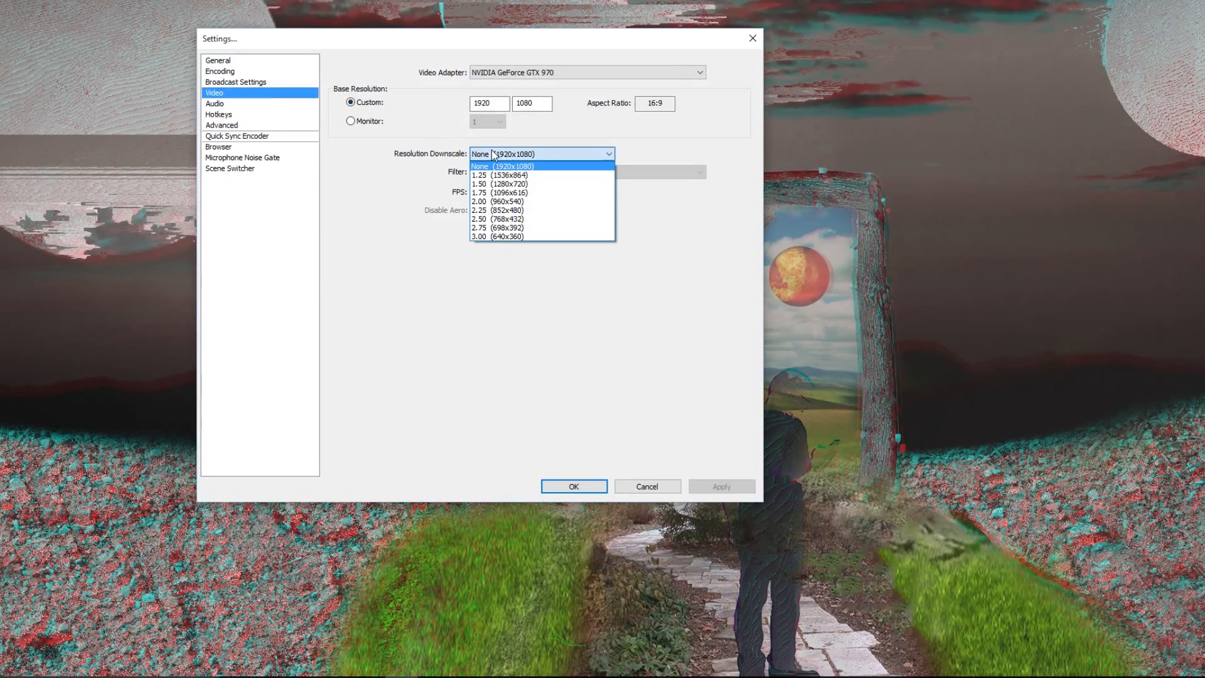
left_click(496, 166)
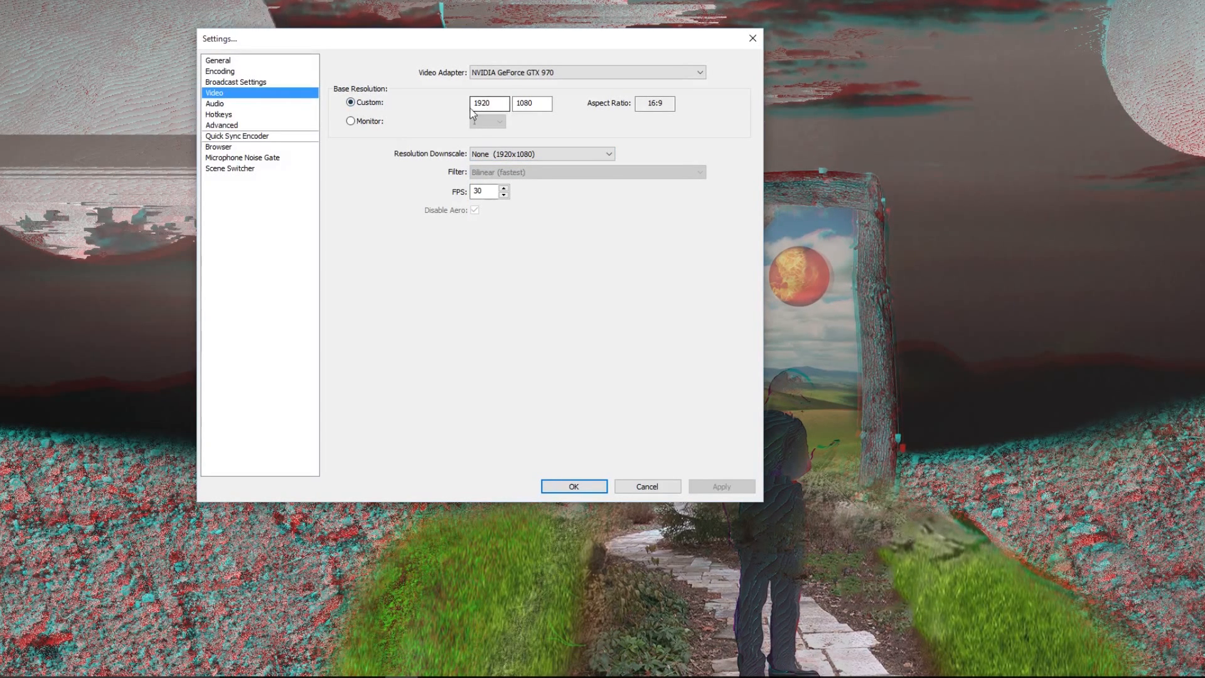
Take the base resolution from monitor 1 and keep NVIDIA GeForce GTX 970 as the video adapter.
left_click(355, 122)
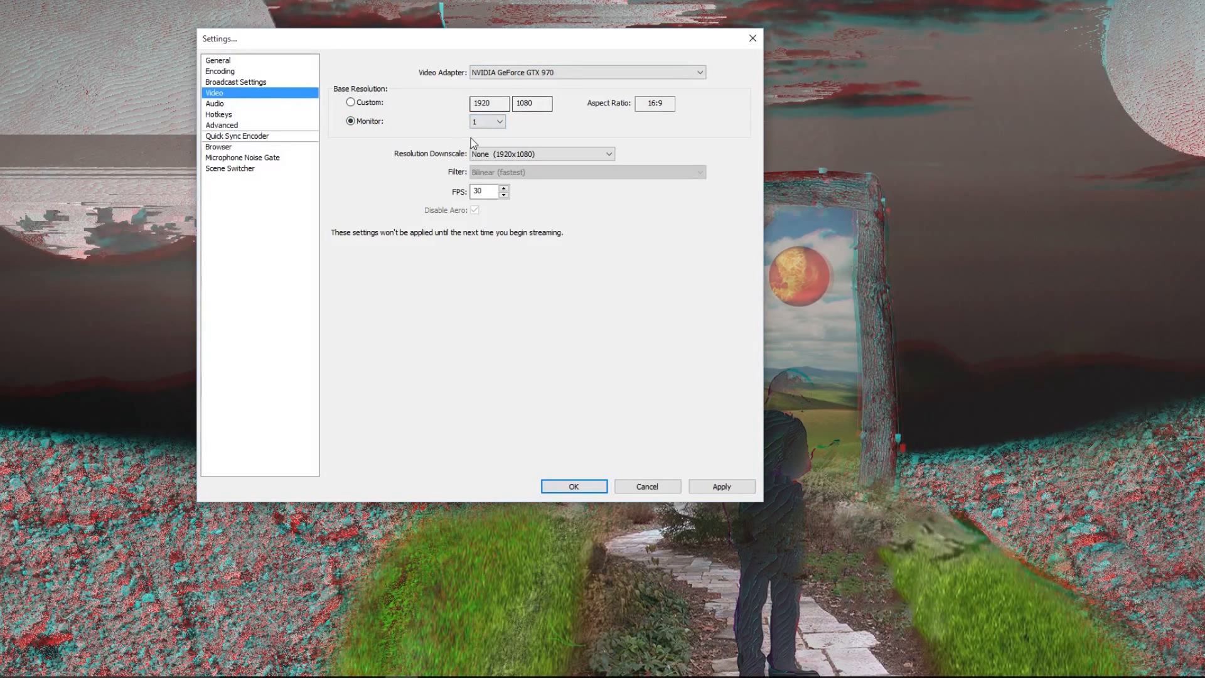
left_click(529, 73)
left_click(529, 74)
left_click(516, 74)
left_click(515, 83)
Discard the video changes and, in the audio settings, keep Default as the desktop audio device.
left_click(270, 103)
left_click(629, 375)
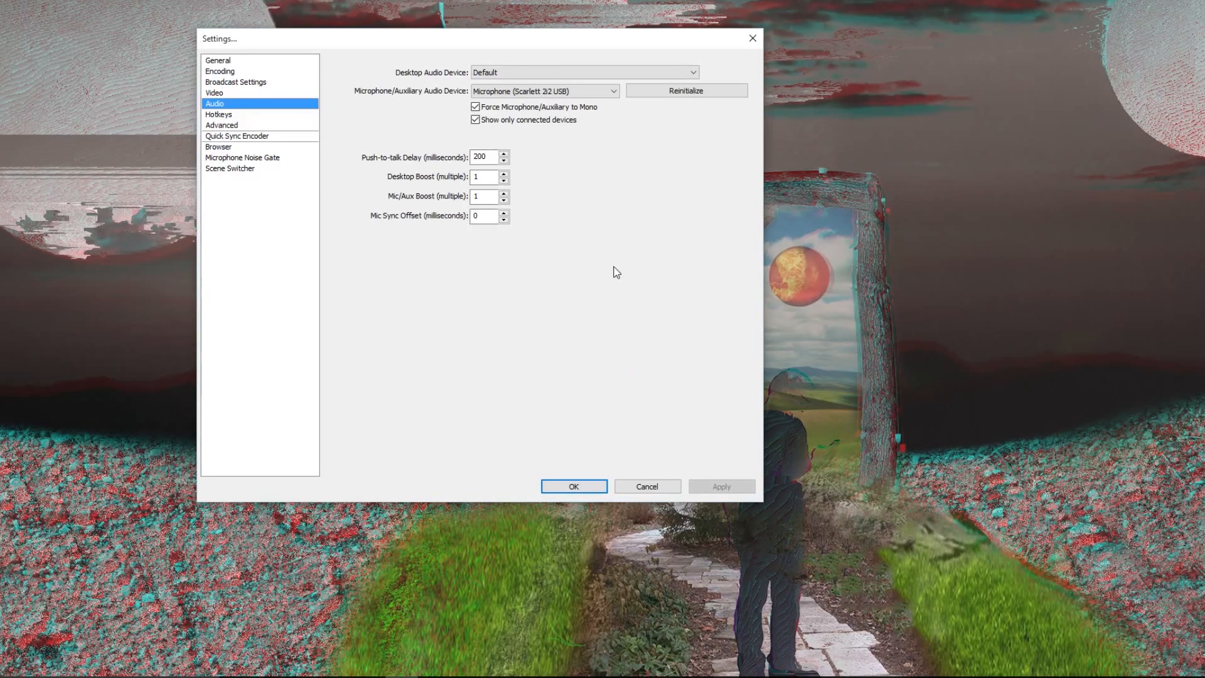
left_click(500, 74)
left_click(499, 74)
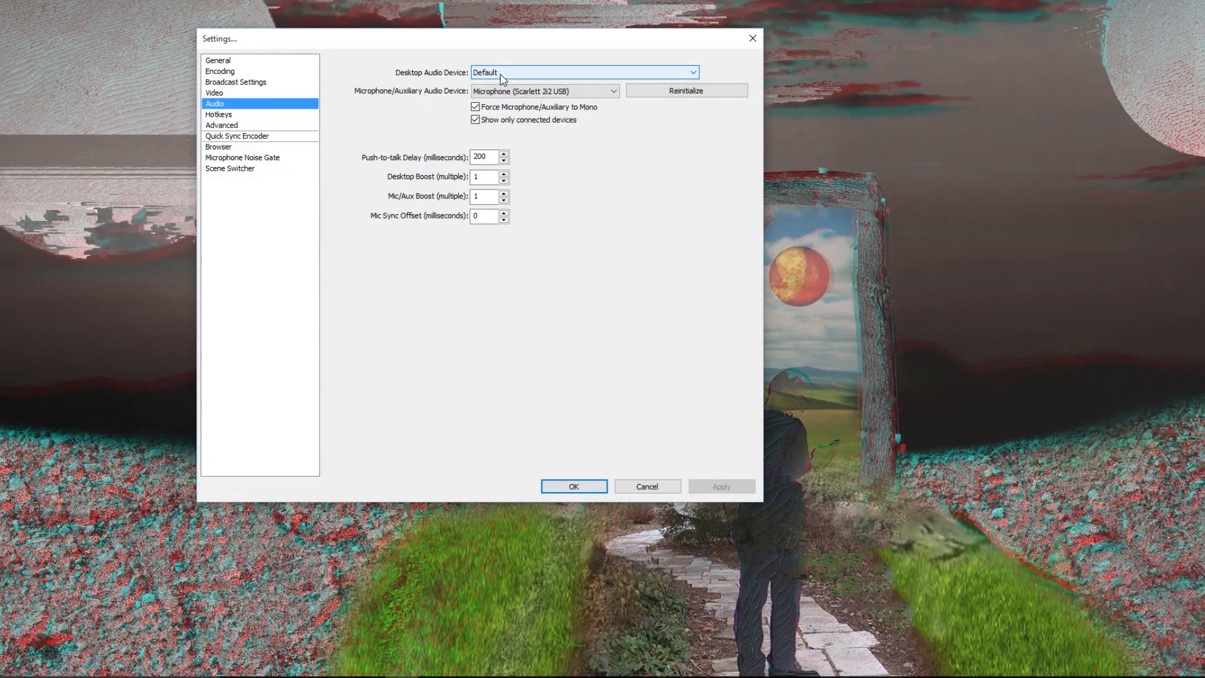
left_click(500, 74)
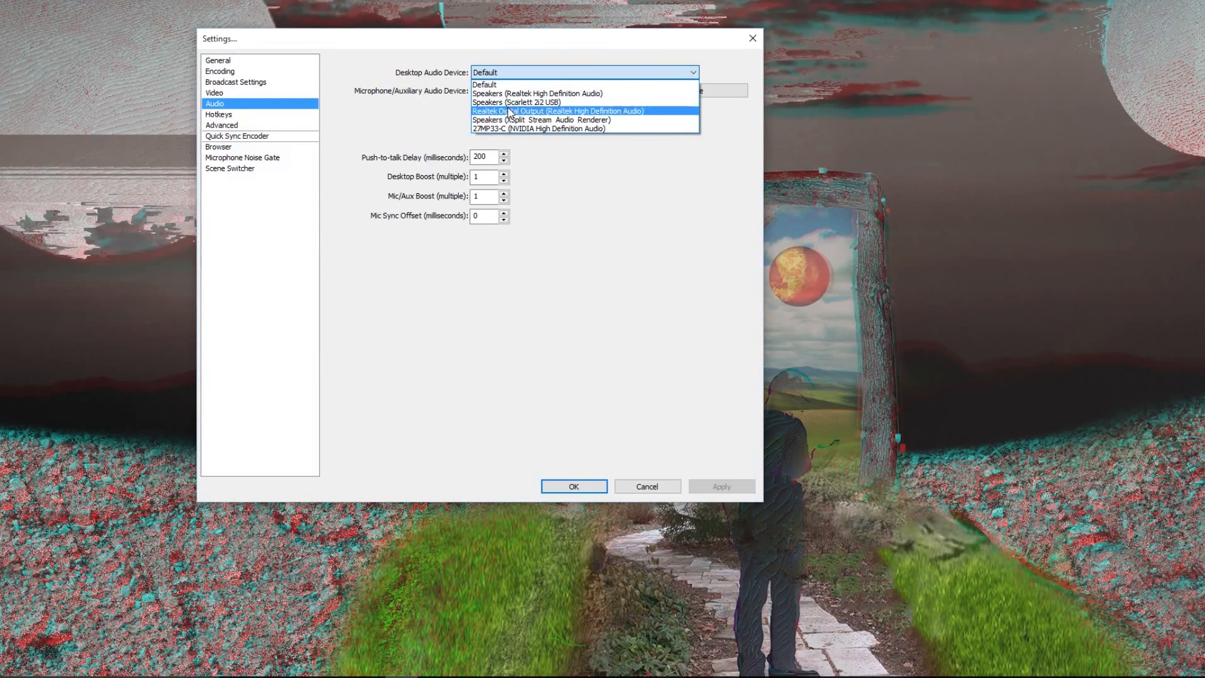
left_click(505, 85)
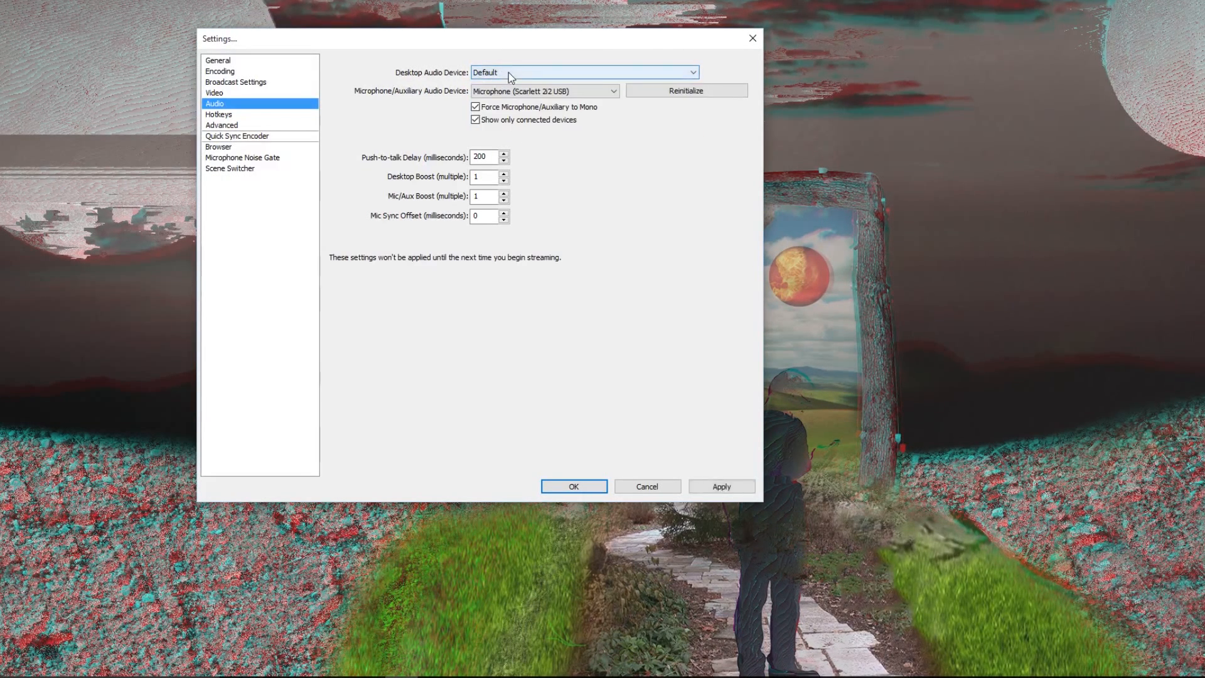
left_click(559, 74)
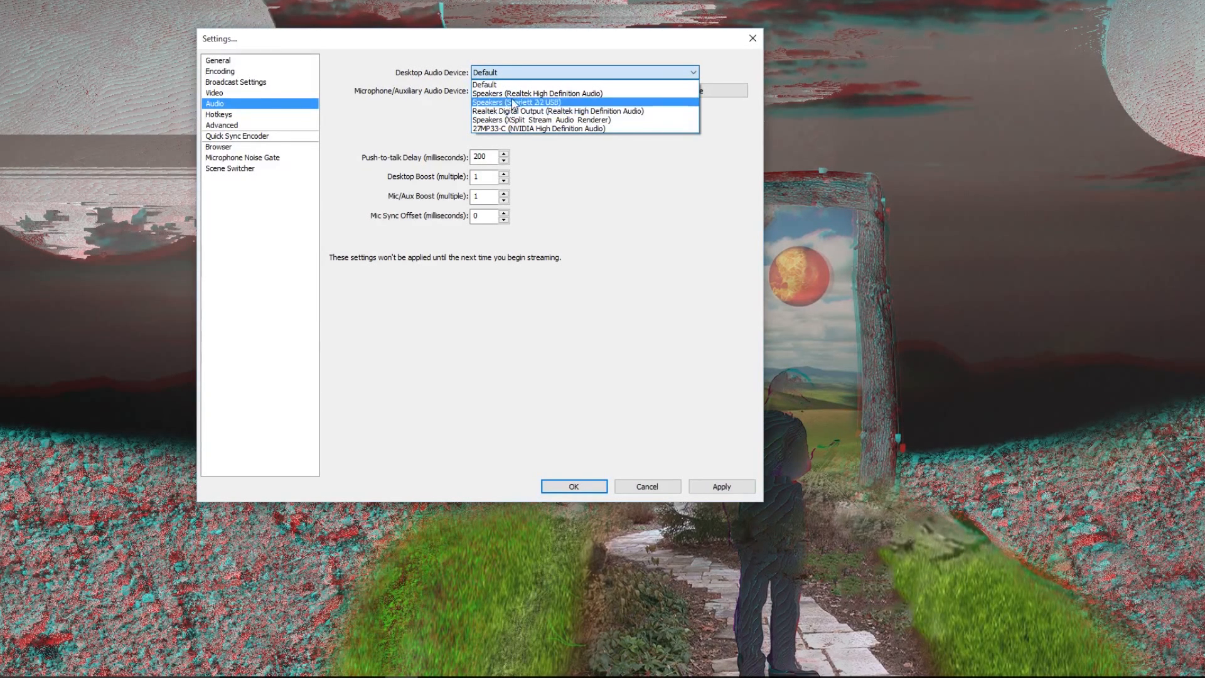
left_click(496, 84)
Keep Microphone (Scarlett 2i2 USB) as the microphone/auxiliary audio device.
left_click(534, 92)
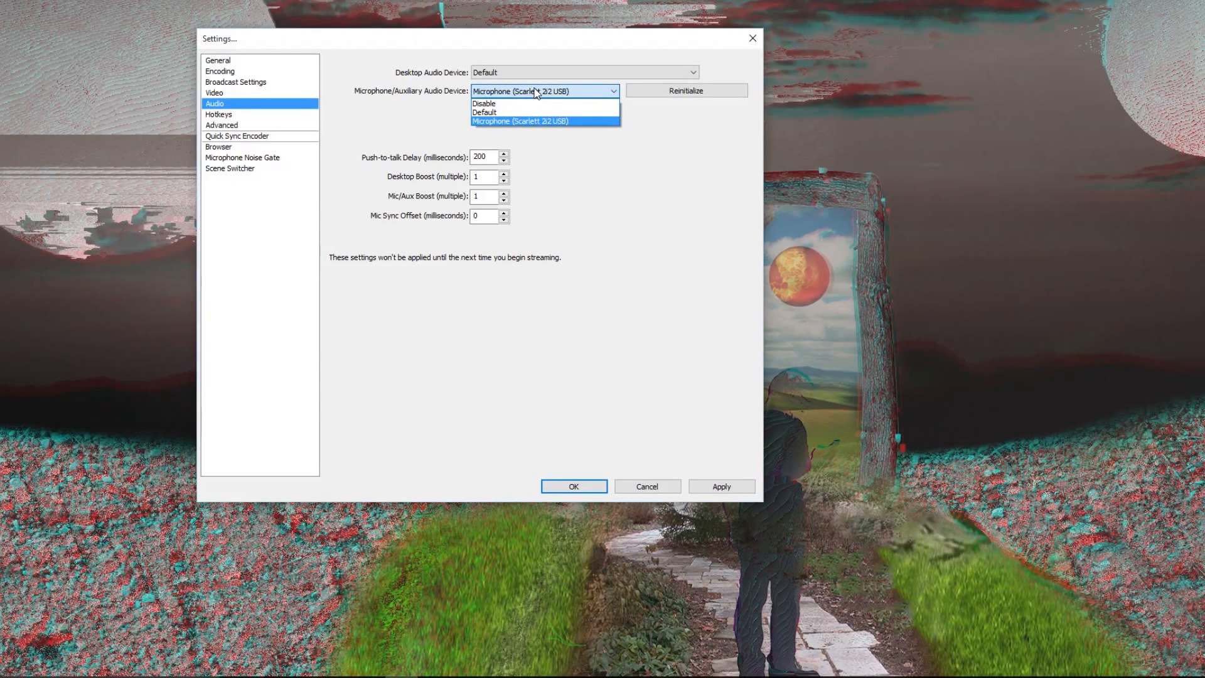
left_click(565, 119)
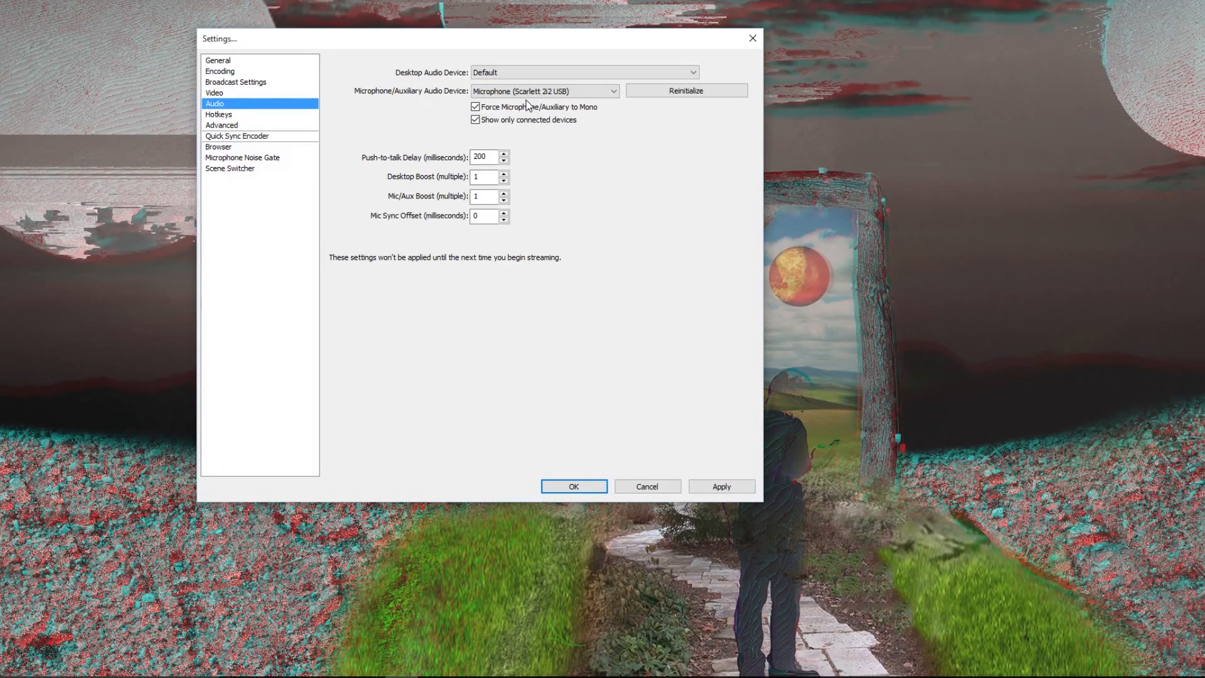
left_click(518, 95)
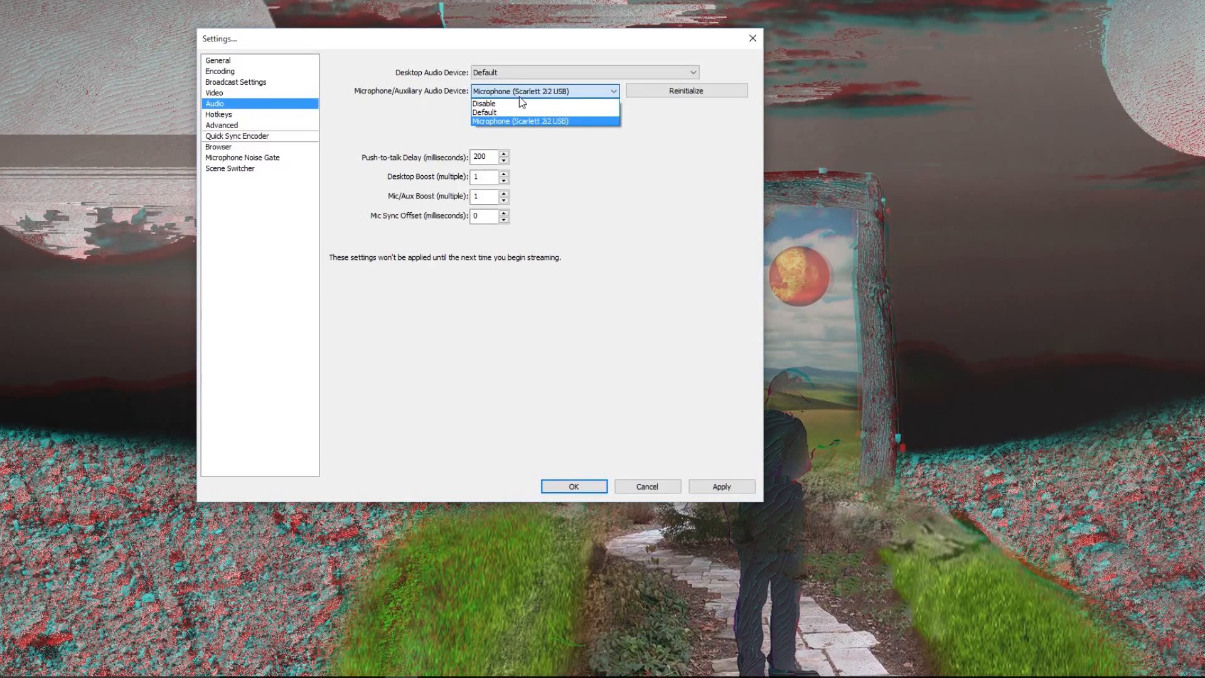
left_click(568, 121)
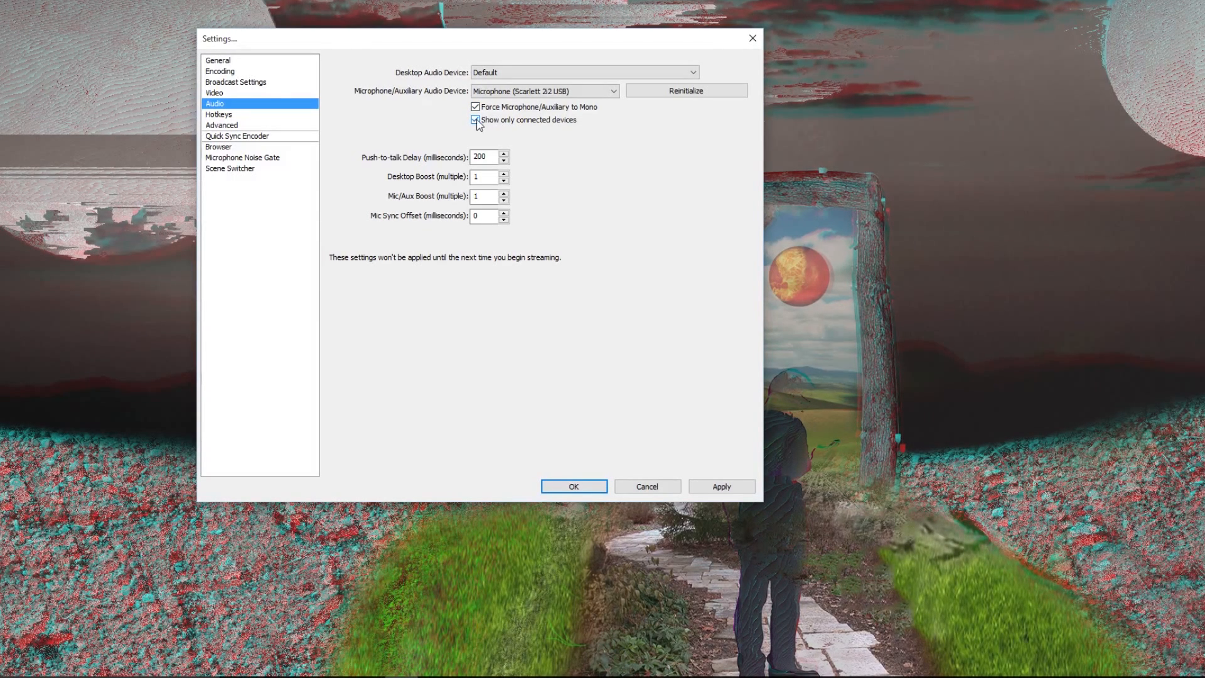
Check the device choices for microphone and desktop audio again and apply the audio settings.
left_click(506, 91)
left_click(503, 89)
left_click(503, 72)
left_click(504, 73)
left_click(503, 91)
left_click(504, 91)
left_click(494, 91)
left_click(495, 91)
left_click(494, 73)
left_click(494, 74)
left_click(727, 489)
Look over the hotkey settings and the process priority class options in the advanced settings.
left_click(250, 114)
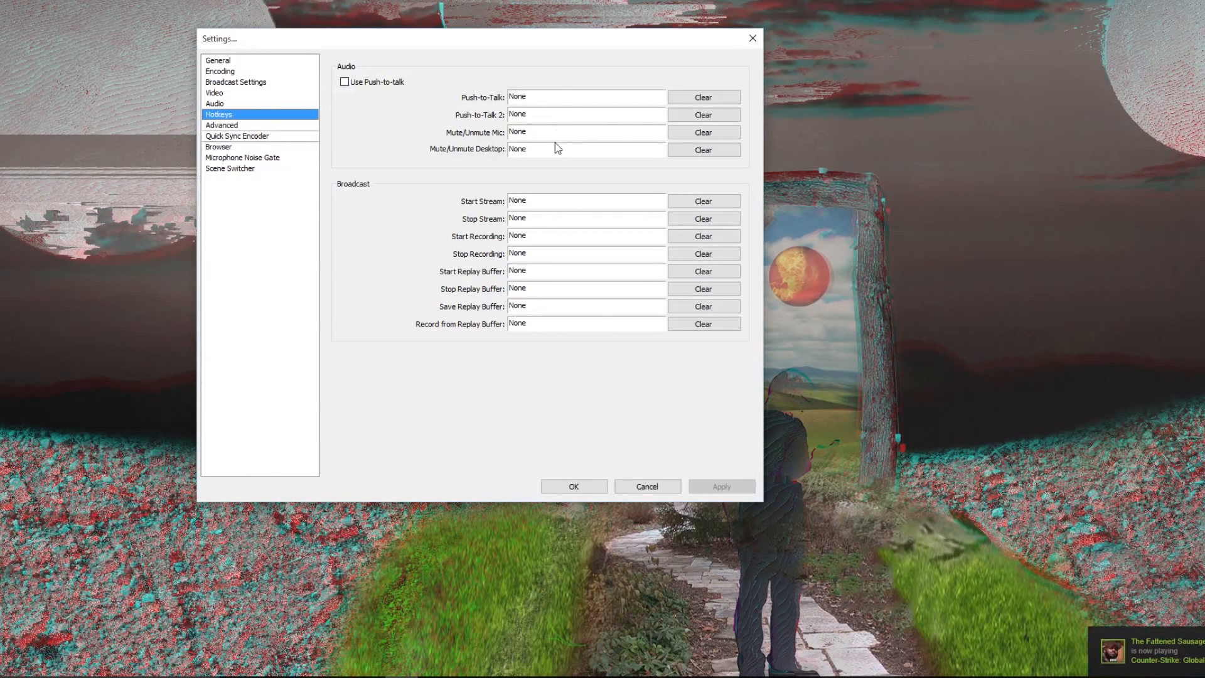
left_click(257, 125)
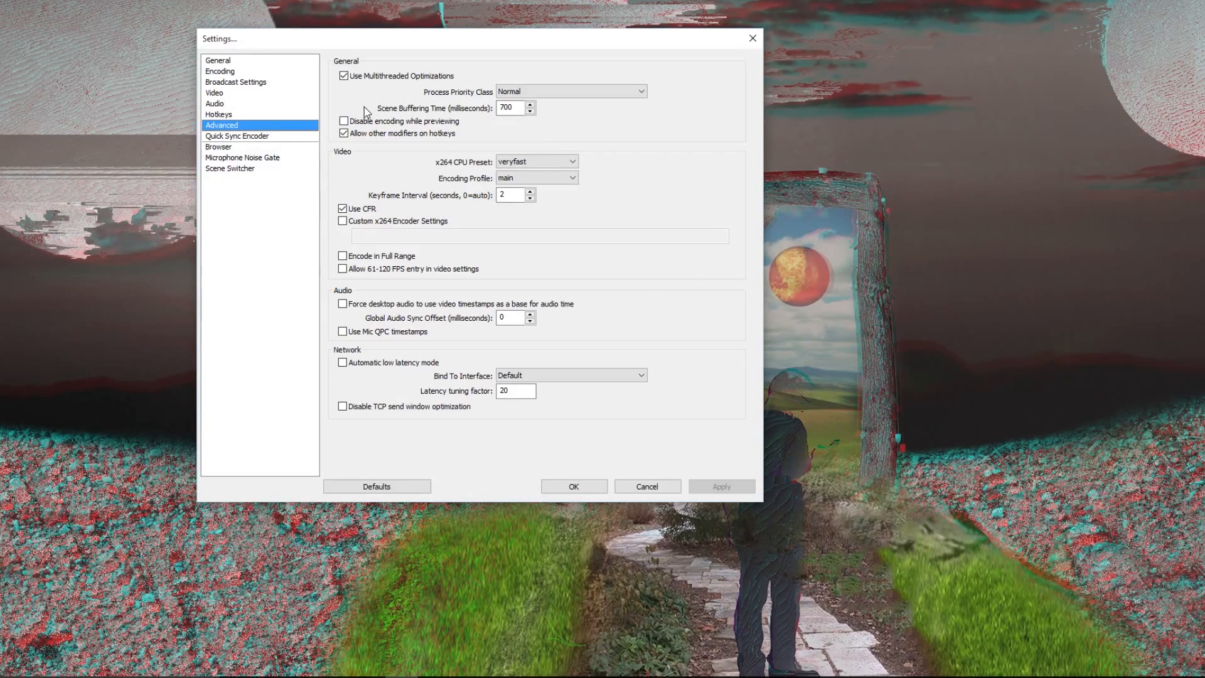
left_click(562, 88)
left_click(563, 88)
Try disabling Allow other modifiers on hotkeys and toggling 61-120 FPS entry, check the x264 CPU presets, and discard the advanced changes.
left_click(345, 134)
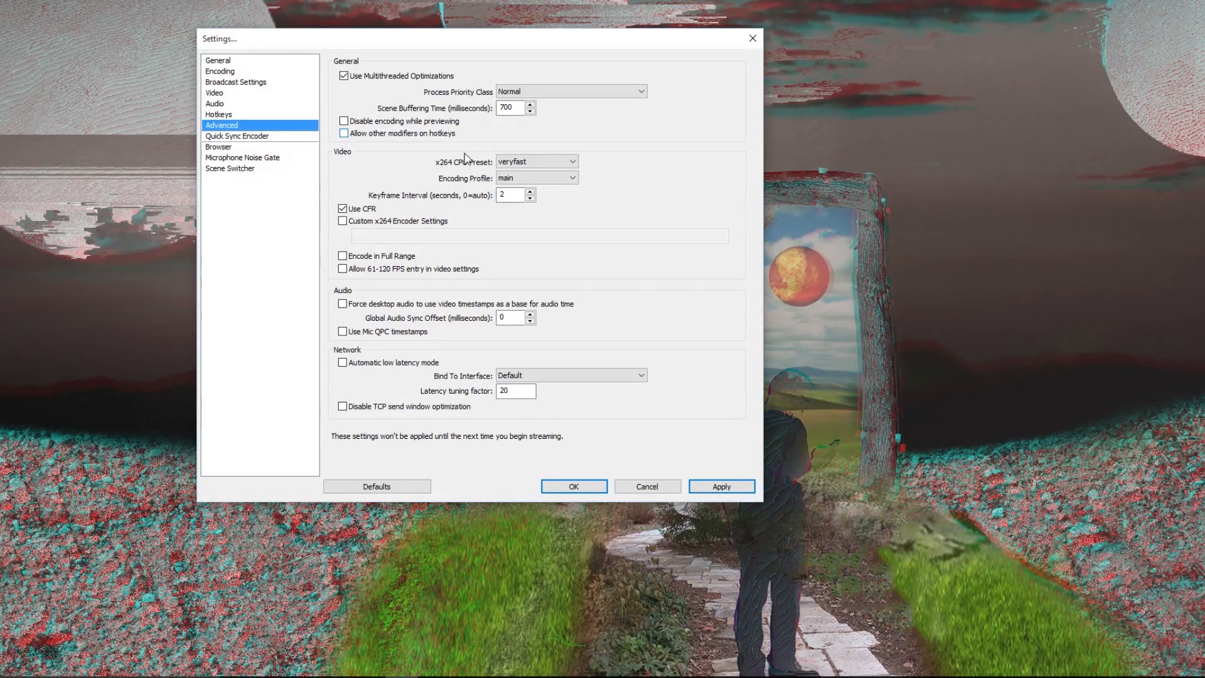
left_click(526, 166)
left_click(526, 167)
left_click(342, 269)
left_click(252, 141)
left_click(623, 379)
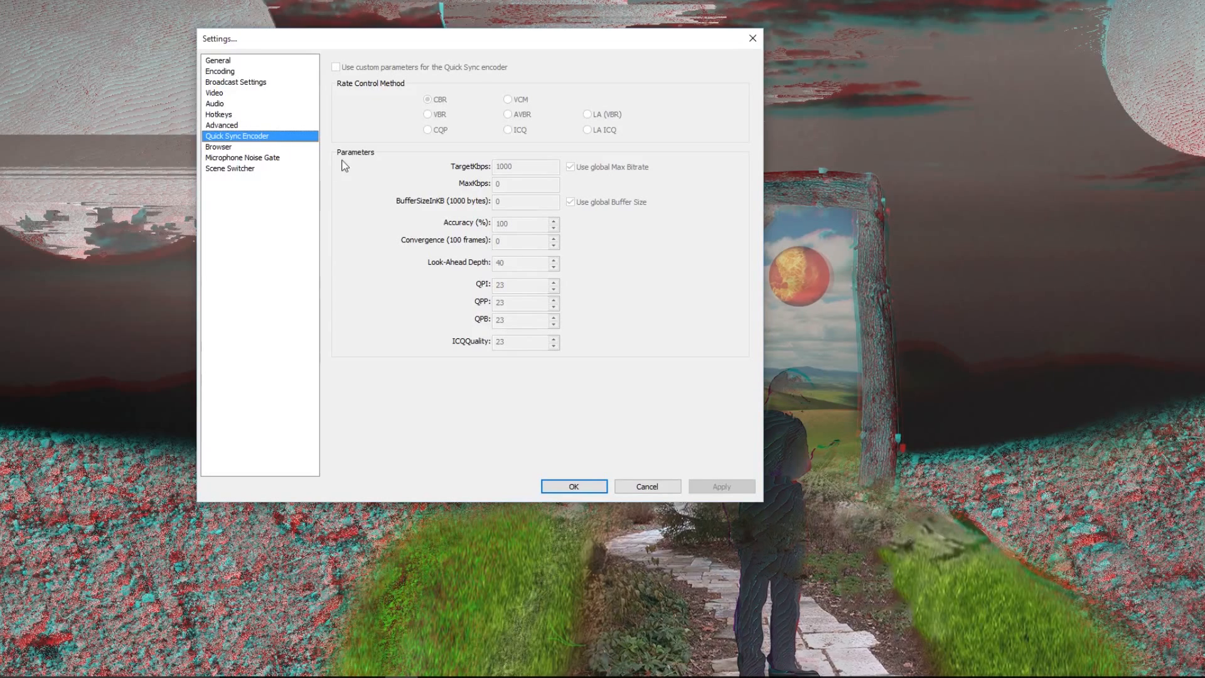
View the browser and microphone noise gate settings, toggle the noise gate on and off, and discard the changes.
left_click(244, 146)
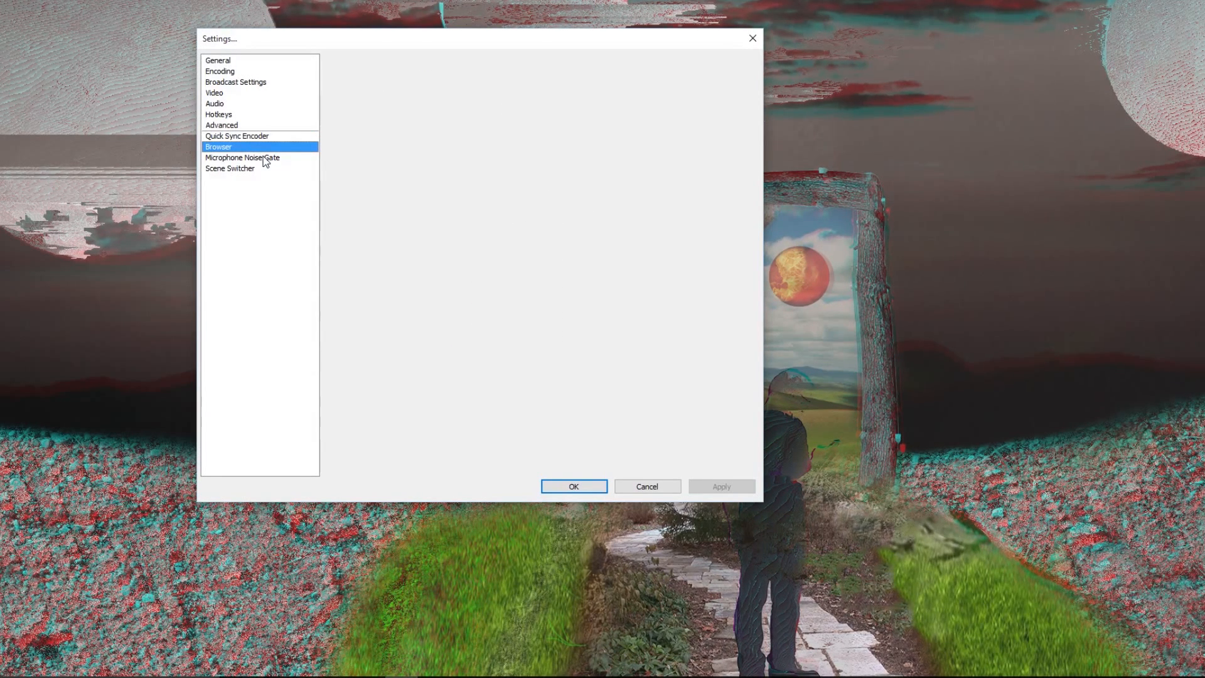
left_click(265, 160)
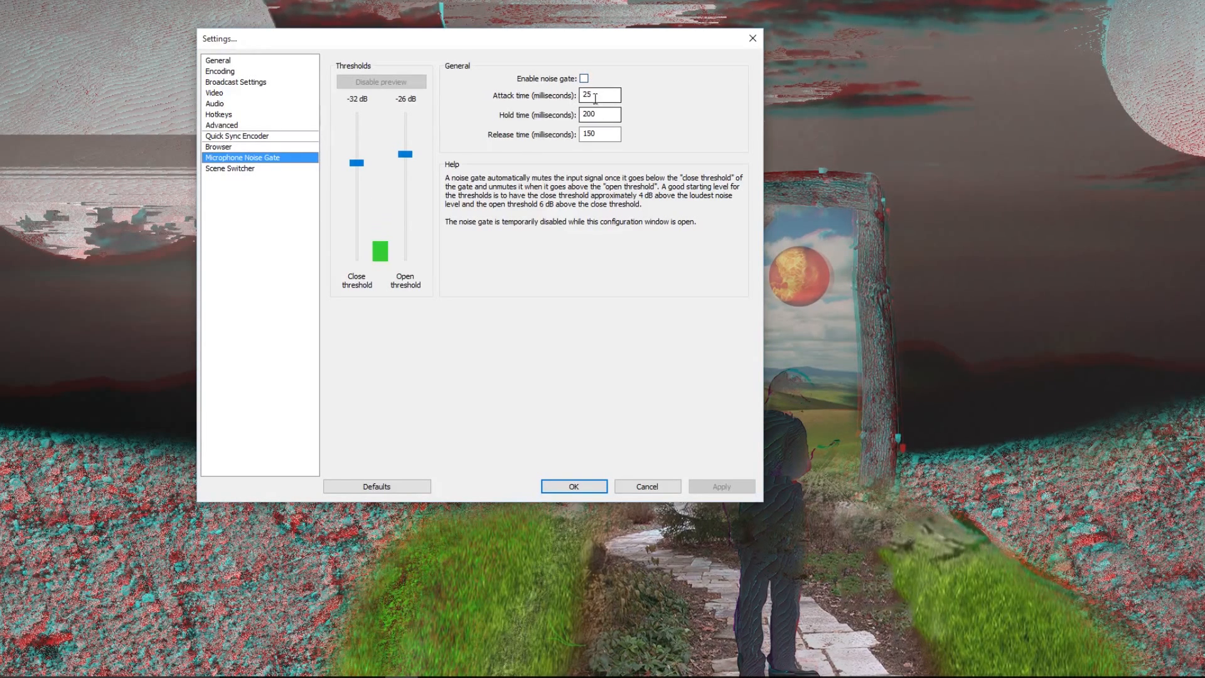
left_click(585, 79)
left_click(585, 79)
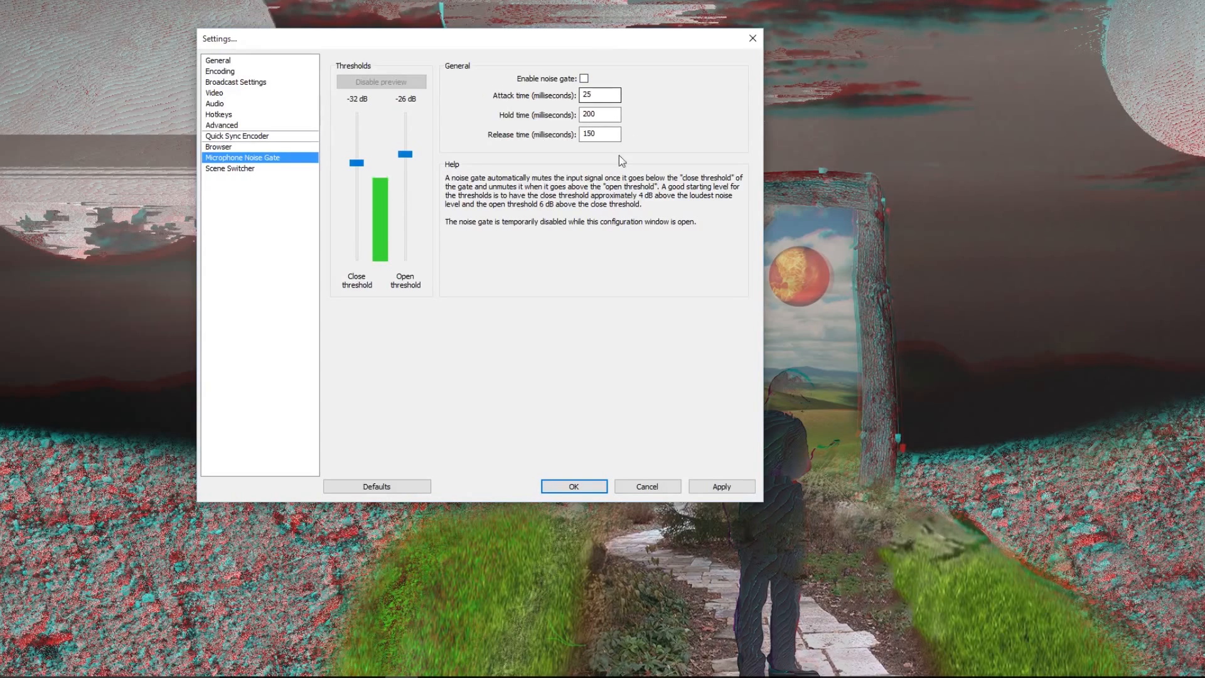
left_click(238, 169)
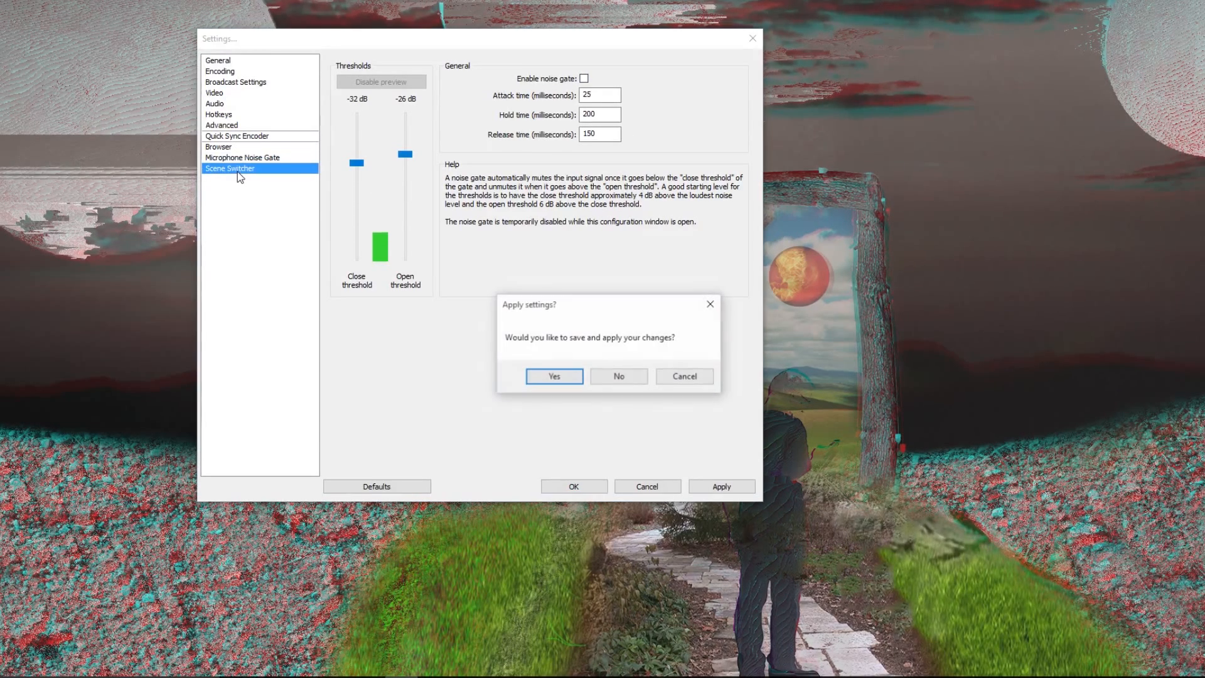
left_click(619, 375)
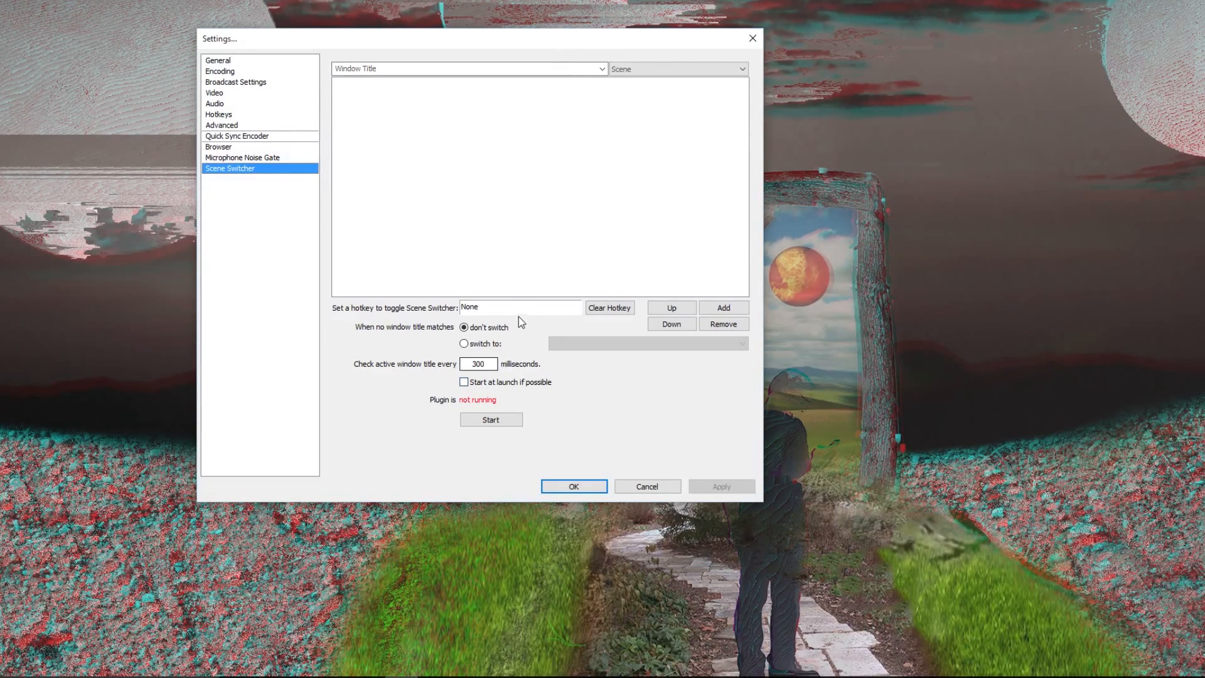
Go back through the Quick Sync, advanced, audio, video and broadcast settings to the encoding settings.
left_click(236, 148)
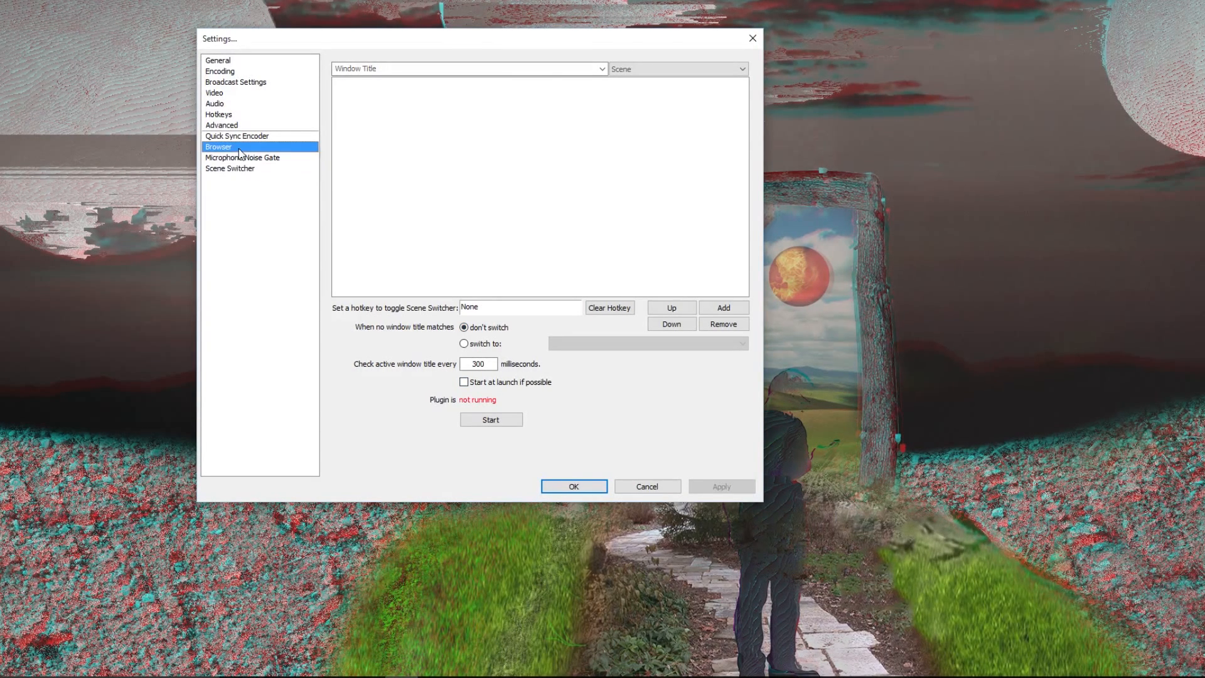
left_click(231, 135)
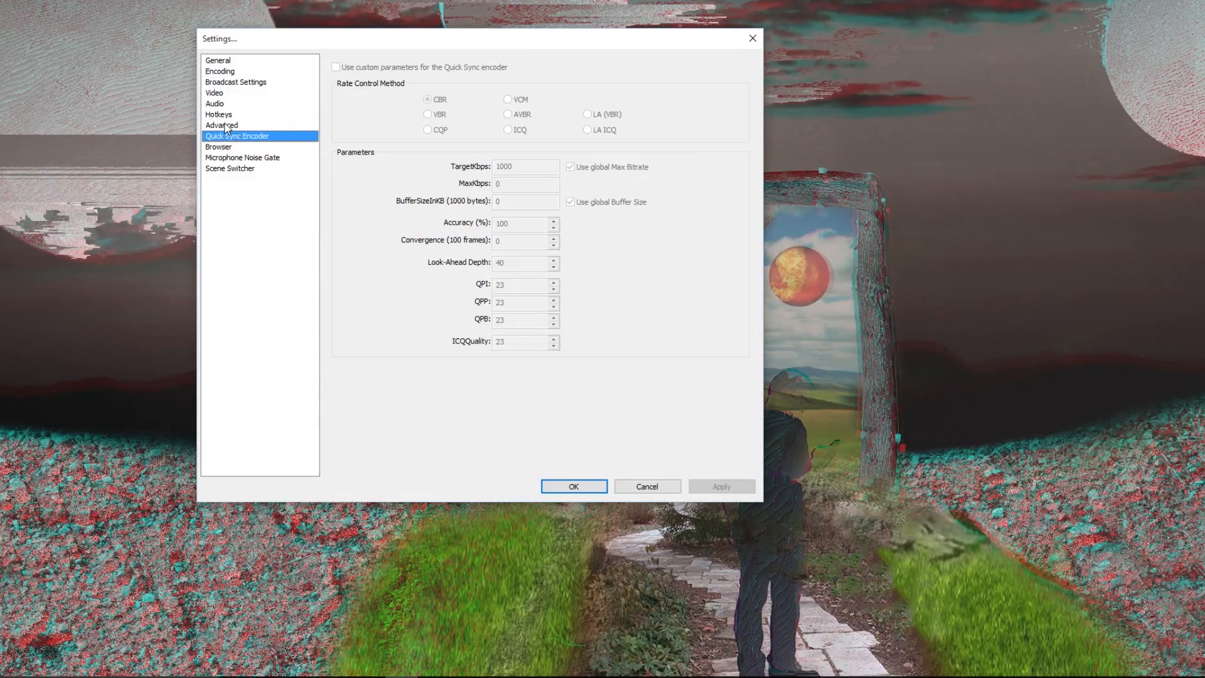
left_click(228, 125)
left_click(224, 104)
left_click(221, 93)
left_click(221, 83)
left_click(220, 71)
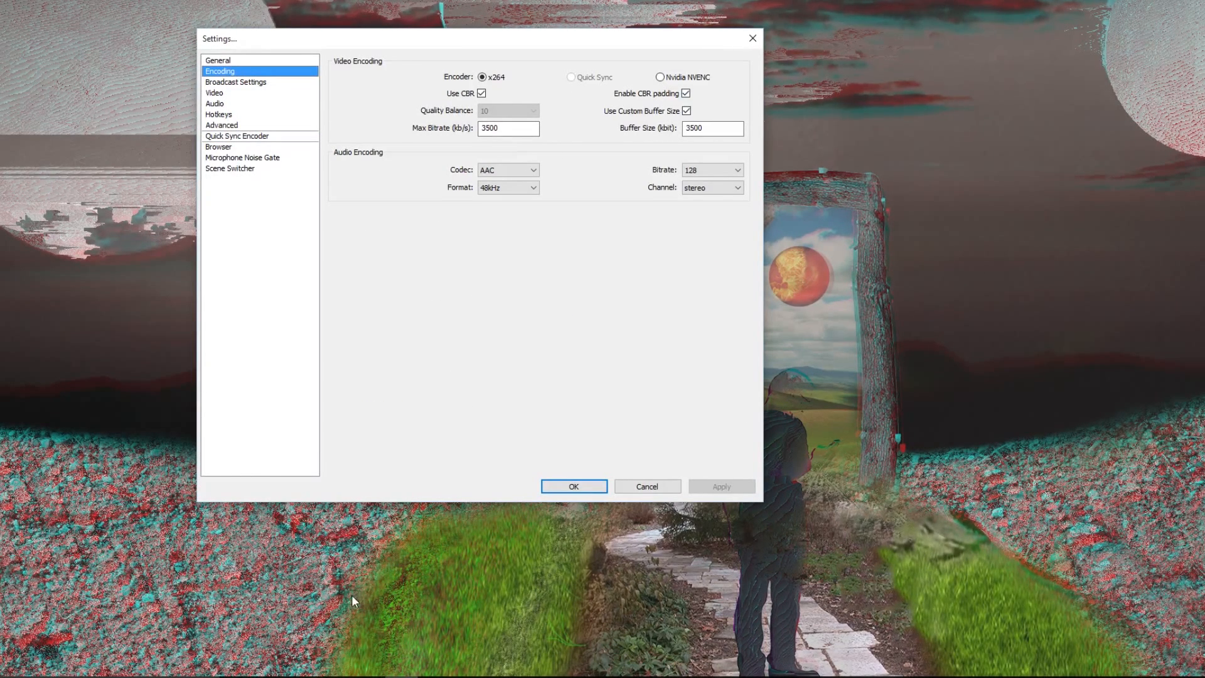
Switch to the web browser and open obsproject.com.
left_click(342, 676)
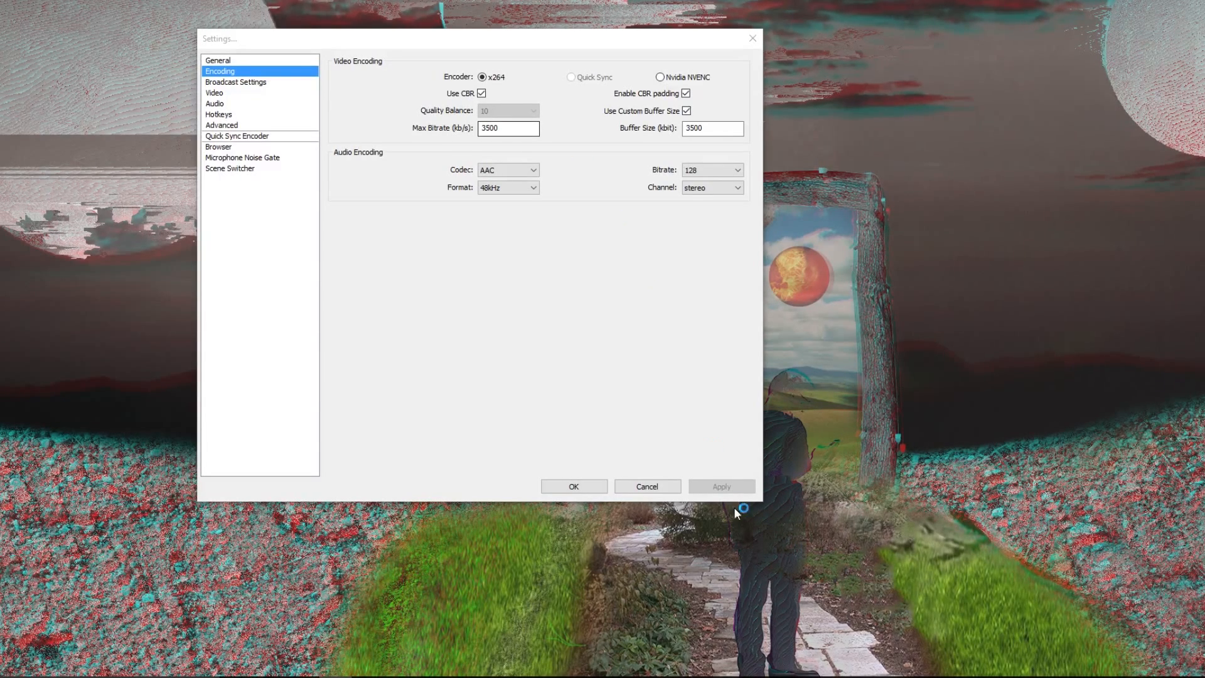
left_click(672, 485)
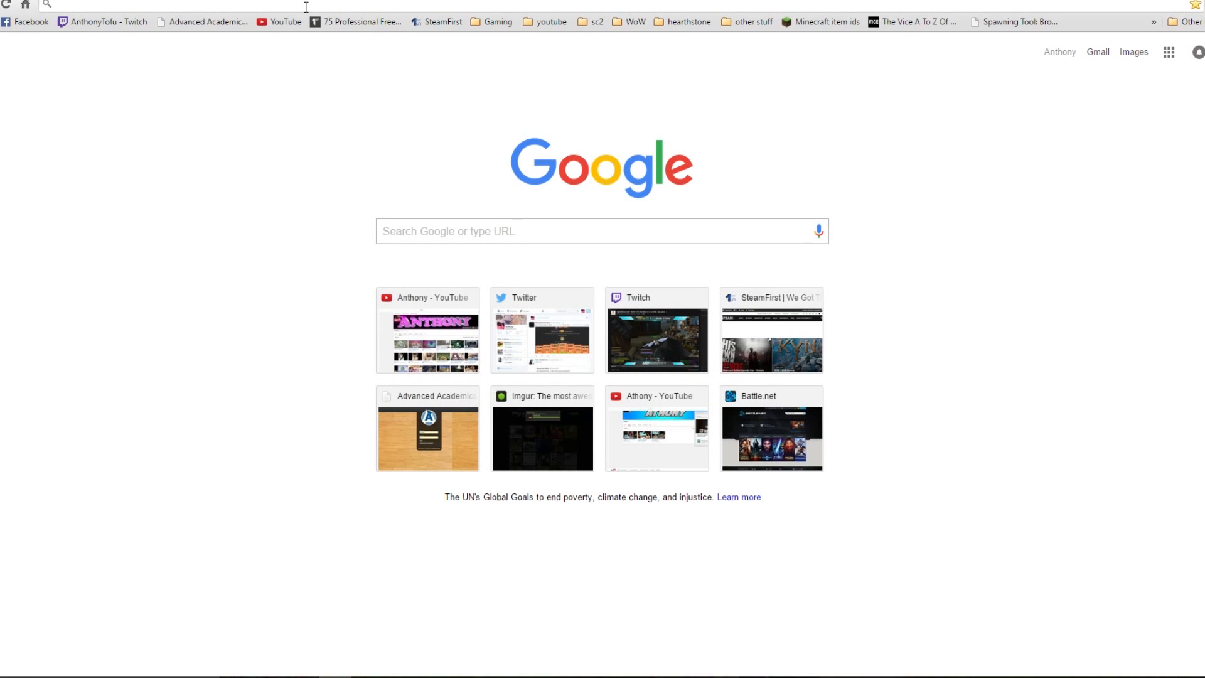
type("ibs")
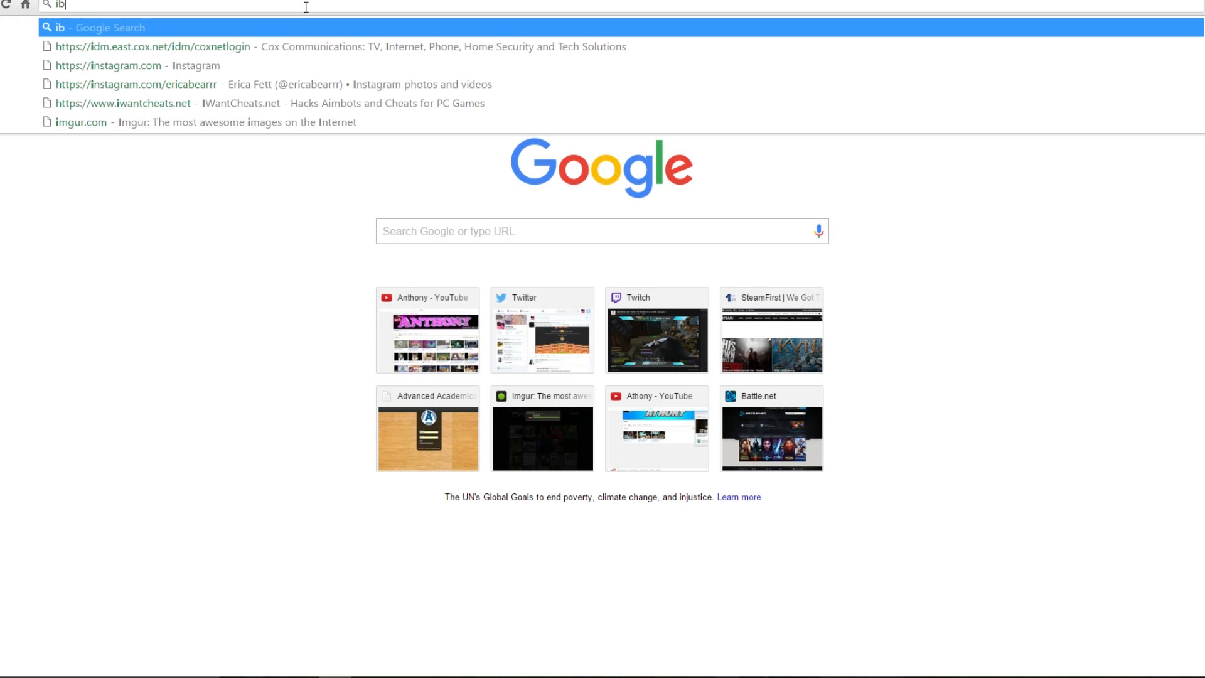
key("BackSpace")
key("BackSpace")
key("BackSpace")
type("obsproject.com")
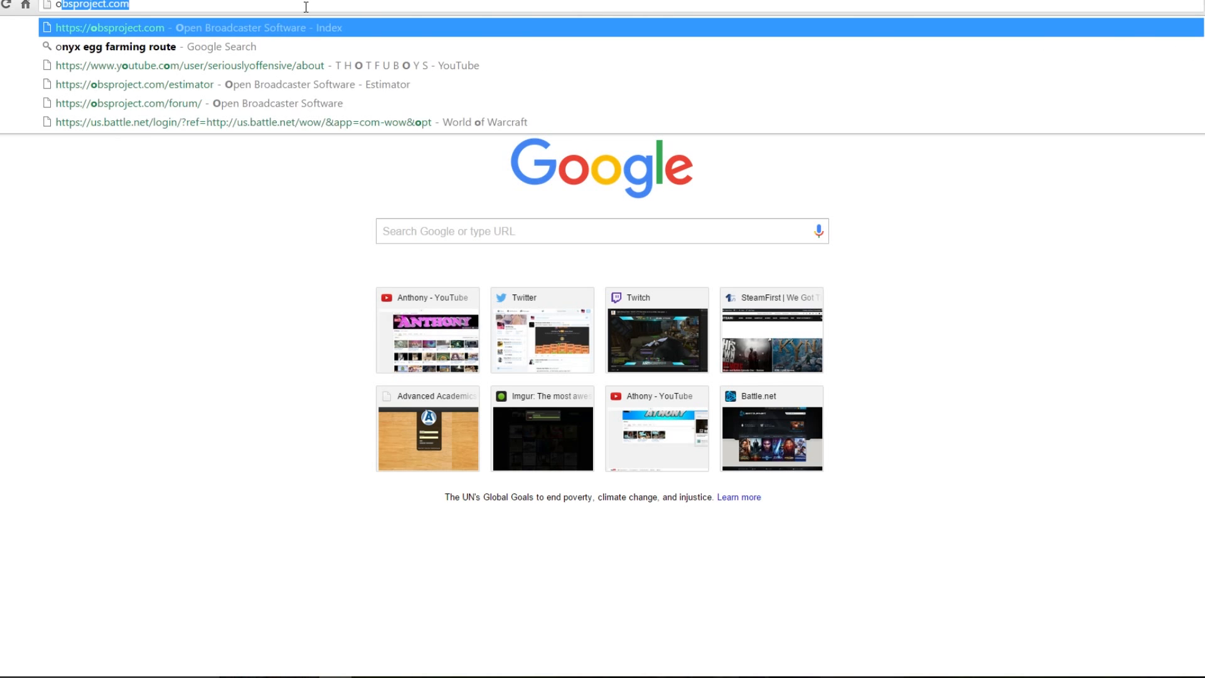
key("Return")
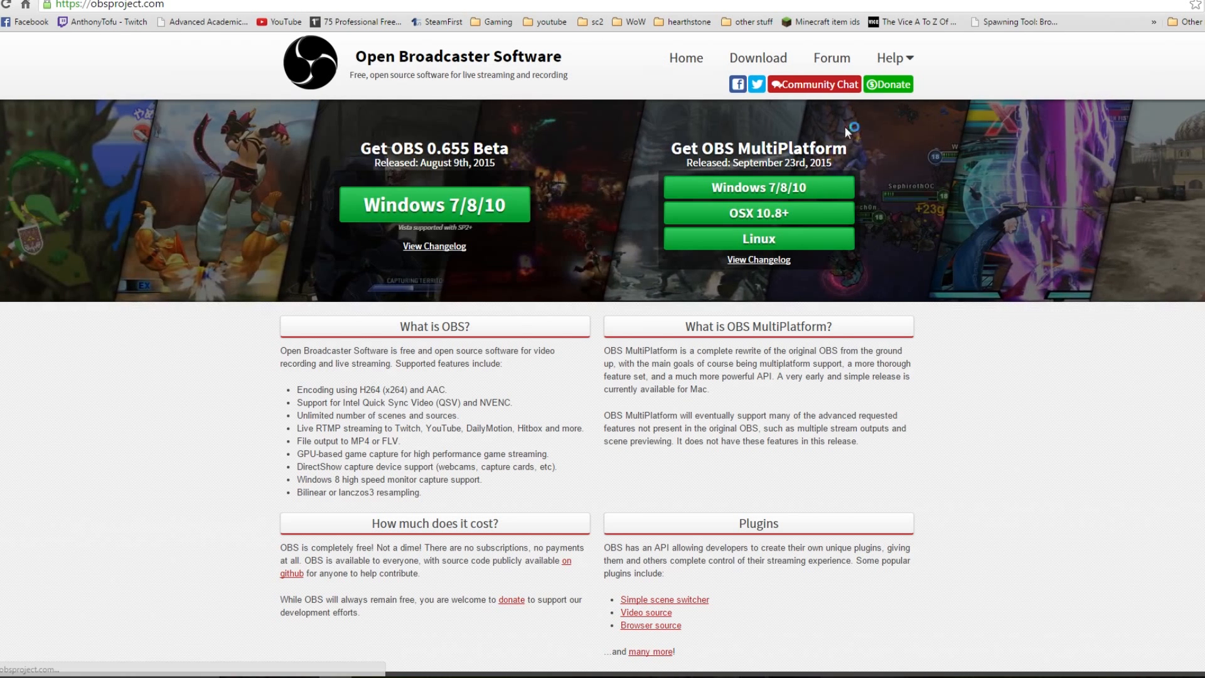
Open the site's stream settings Estimator and choose AMD FX Quad Core or higher as the CPU.
mouse_move(892, 58)
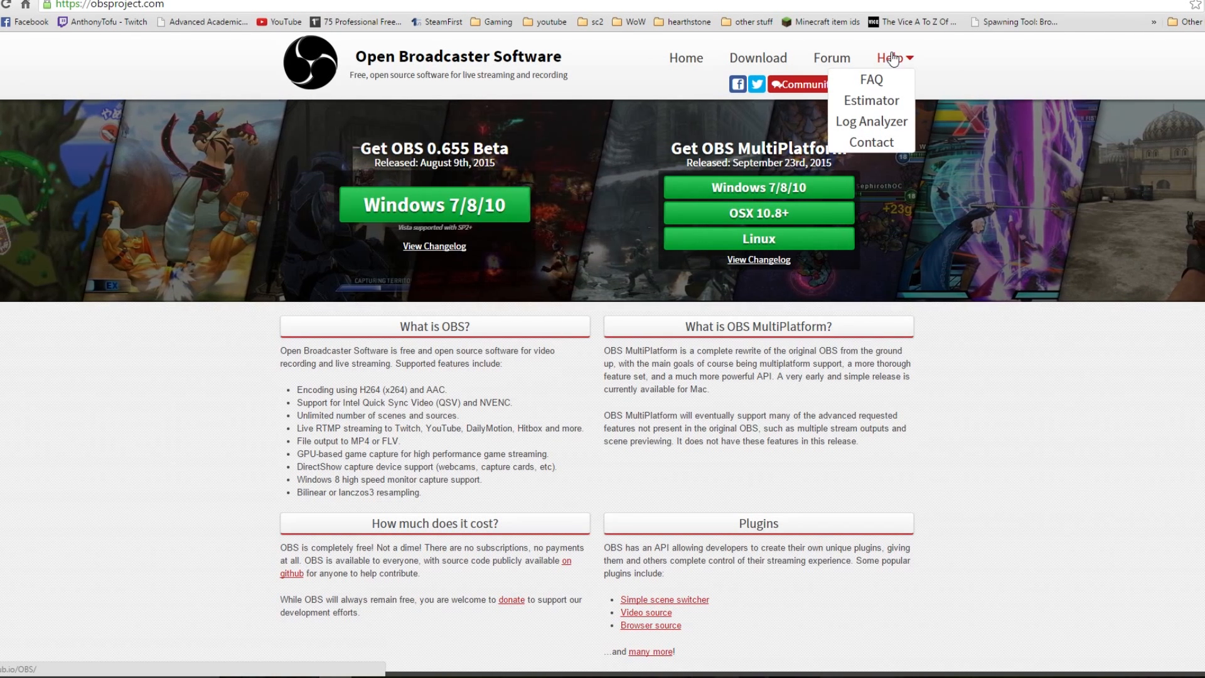
left_click(901, 98)
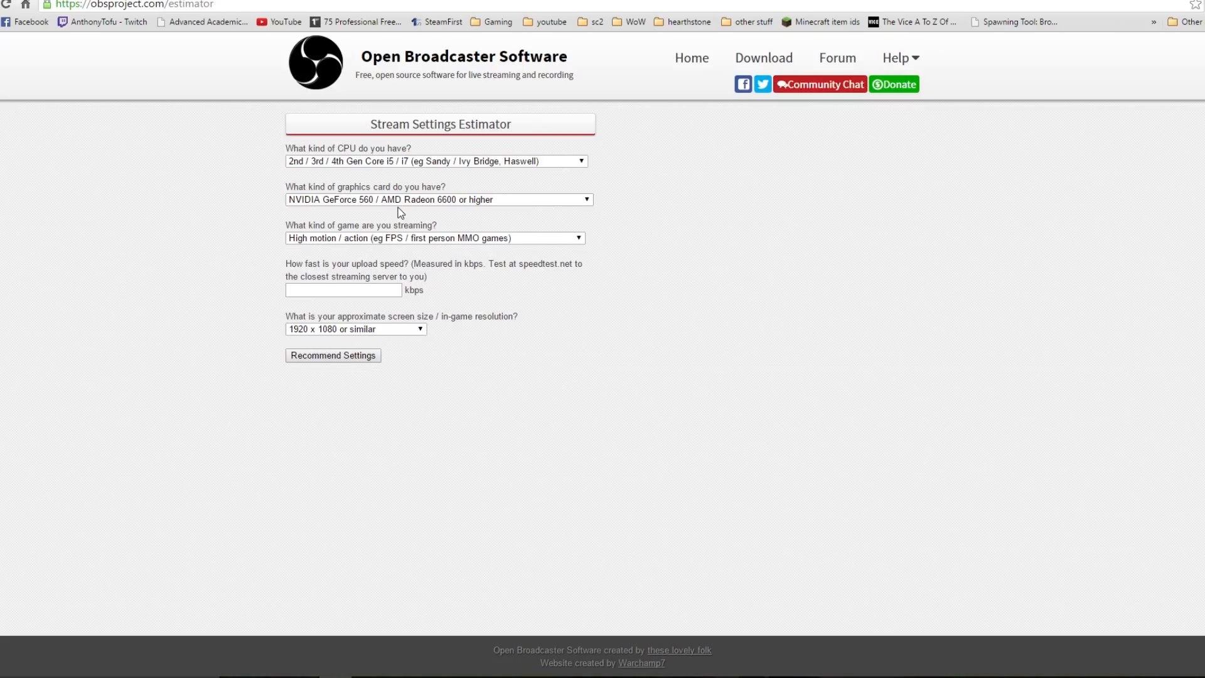
left_click(329, 166)
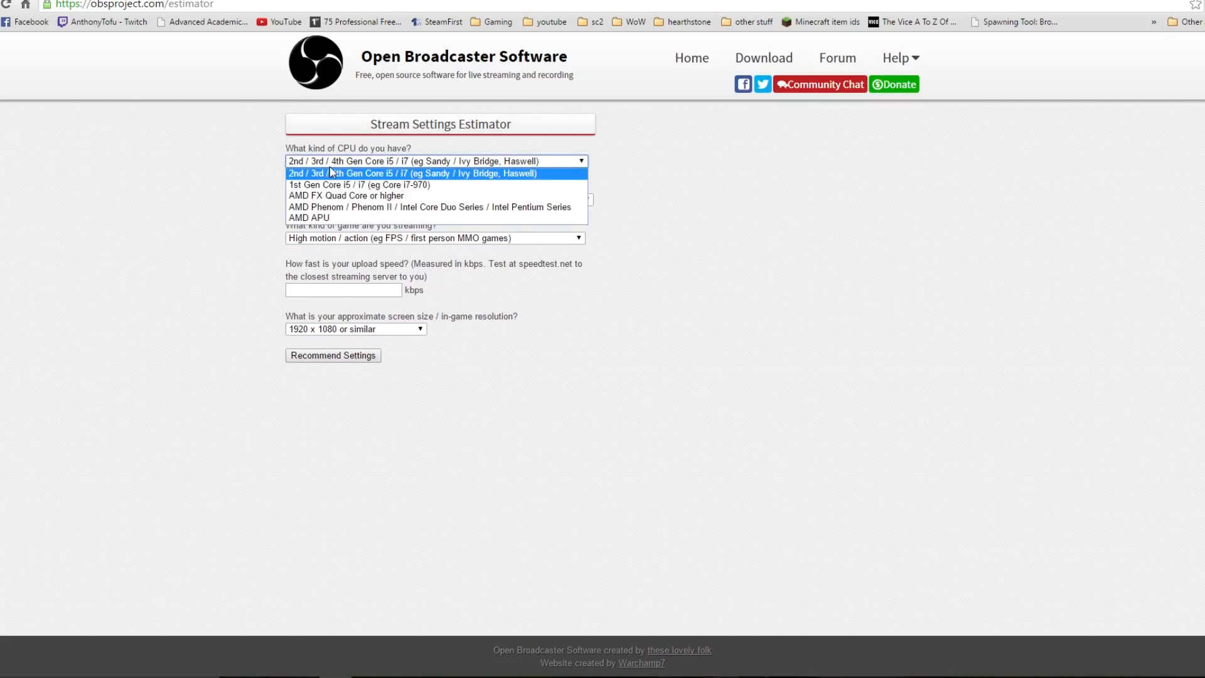
left_click(314, 199)
Keep NVIDIA GeForce 560 / AMD Radeon 6600 or higher as the graphics card and High motion / action as the game type.
left_click(358, 200)
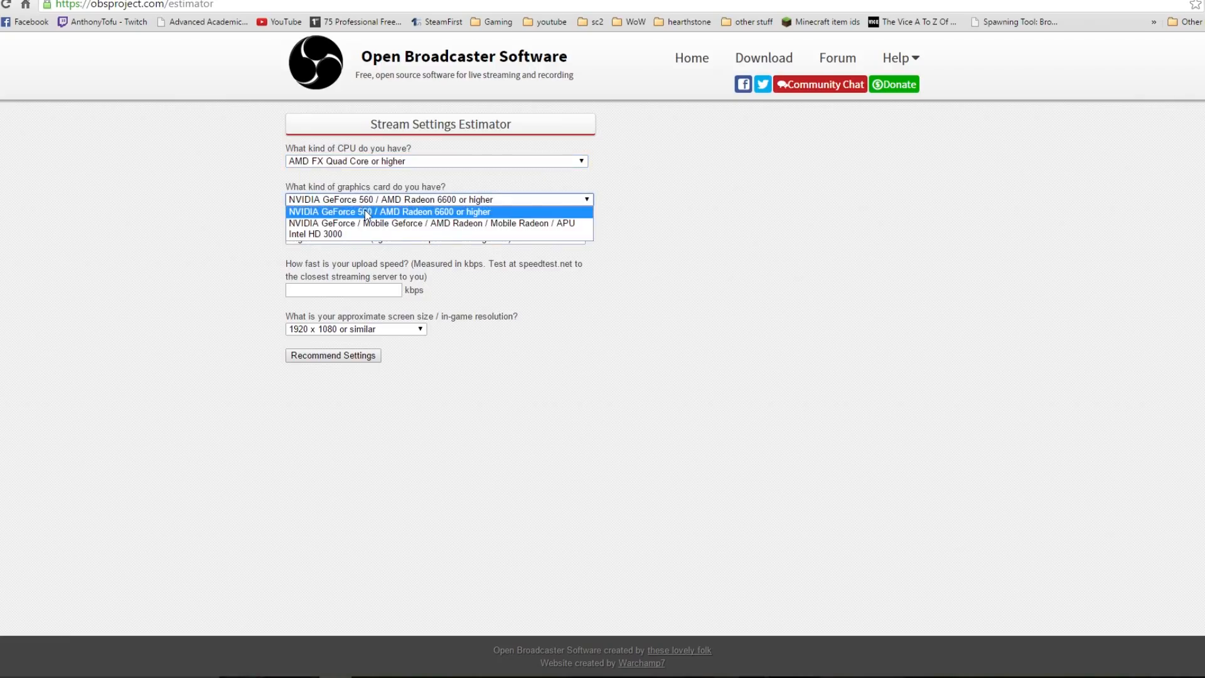
left_click(329, 218)
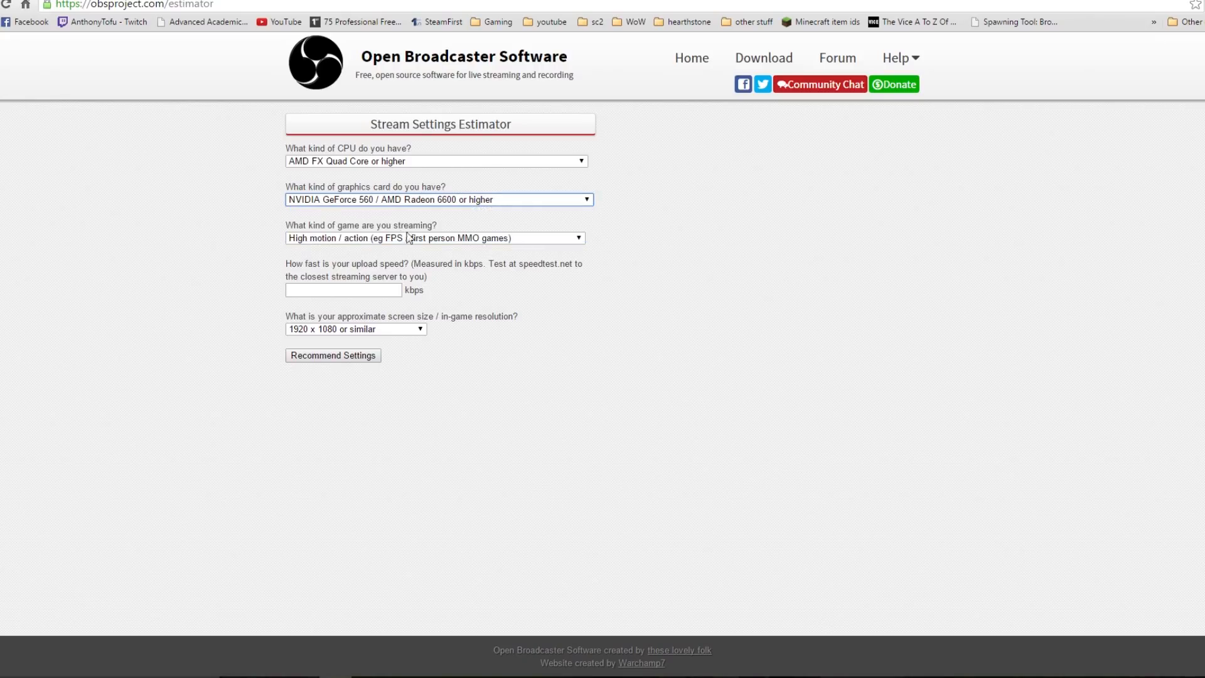
left_click(394, 241)
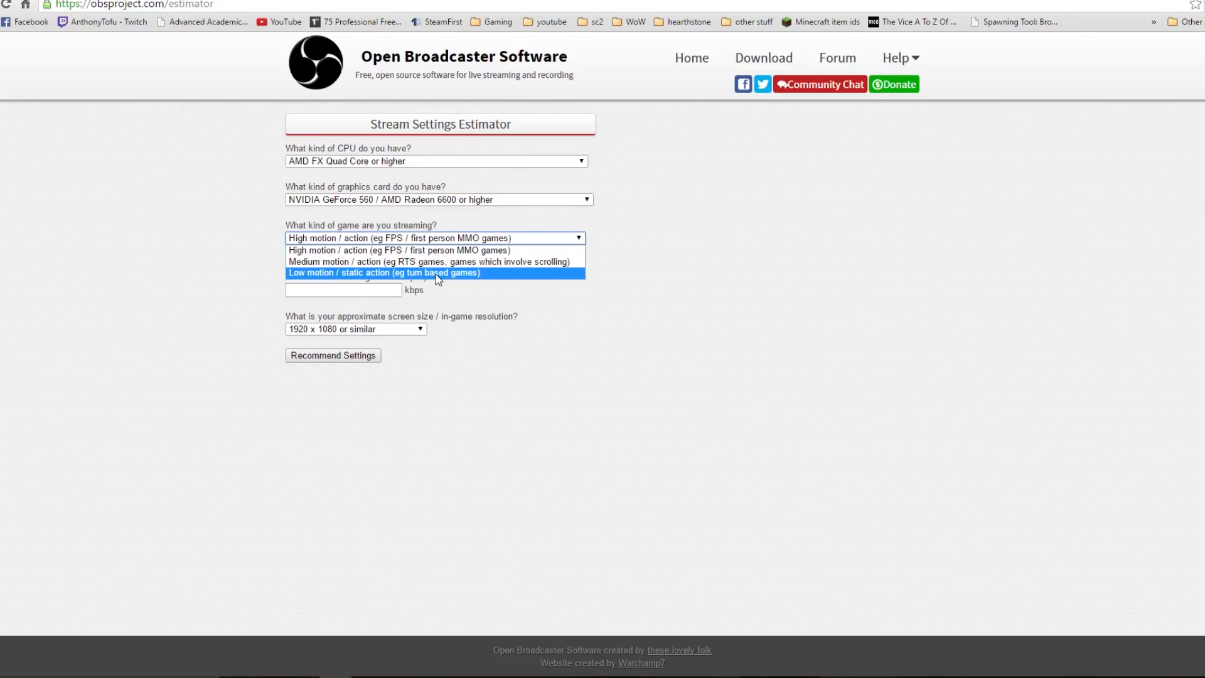
left_click(374, 254)
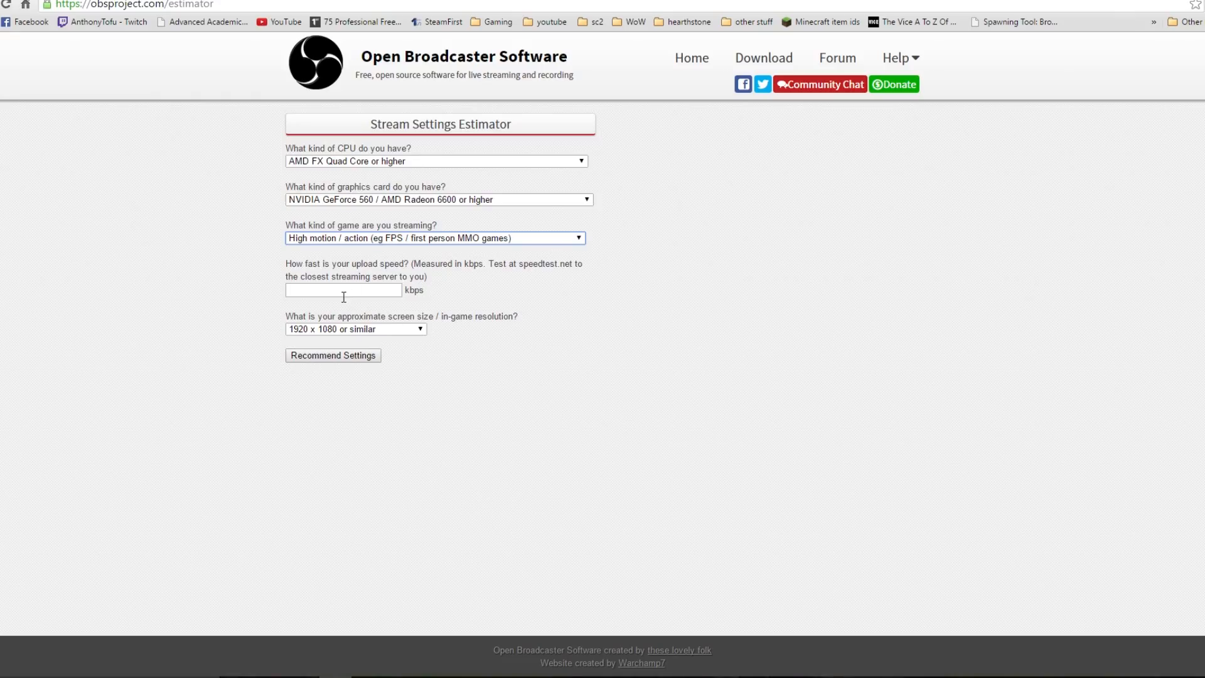
Open a new browser tab and close background programs from the taskbar and system tray before testing the connection.
left_click(313, 291)
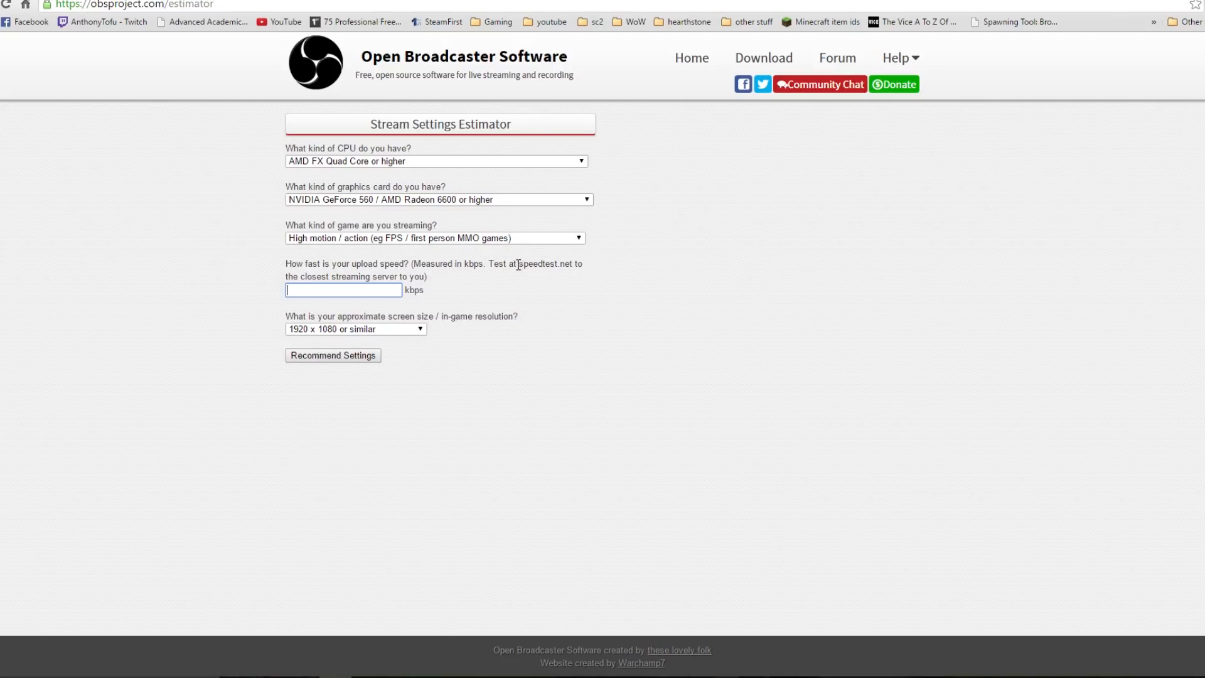
key("ctrl+t")
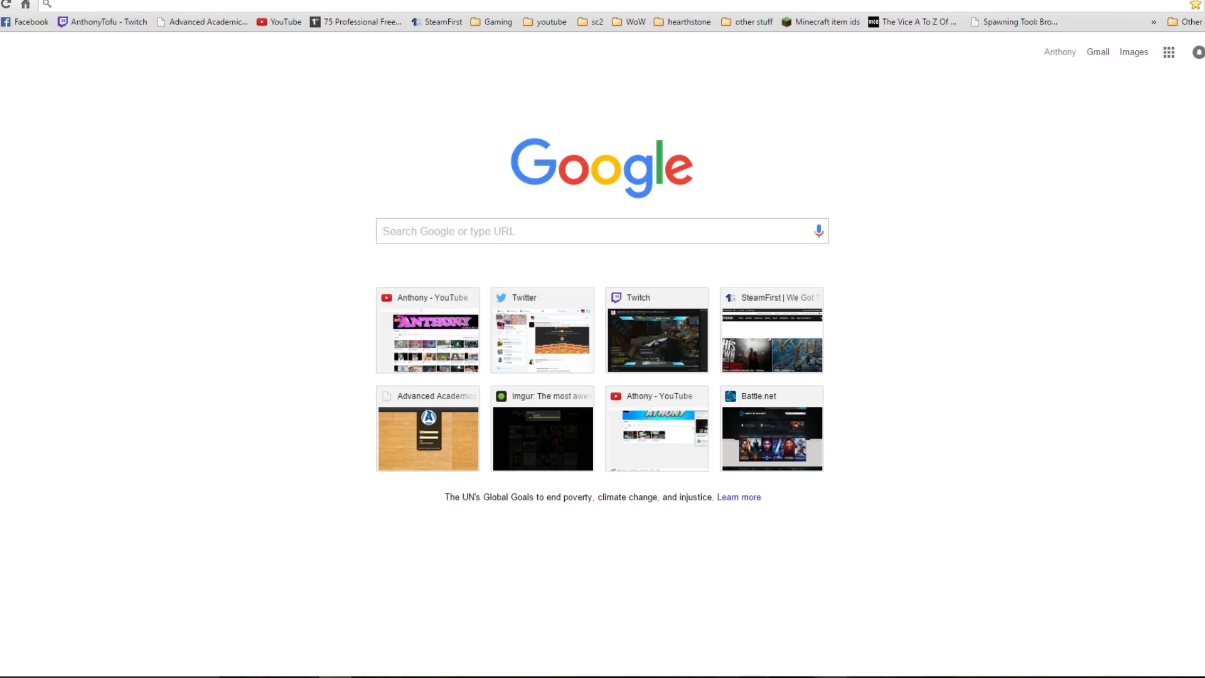
right_click(831, 677)
left_click(801, 601)
left_click(1118, 677)
right_click(1122, 666)
left_click(1120, 655)
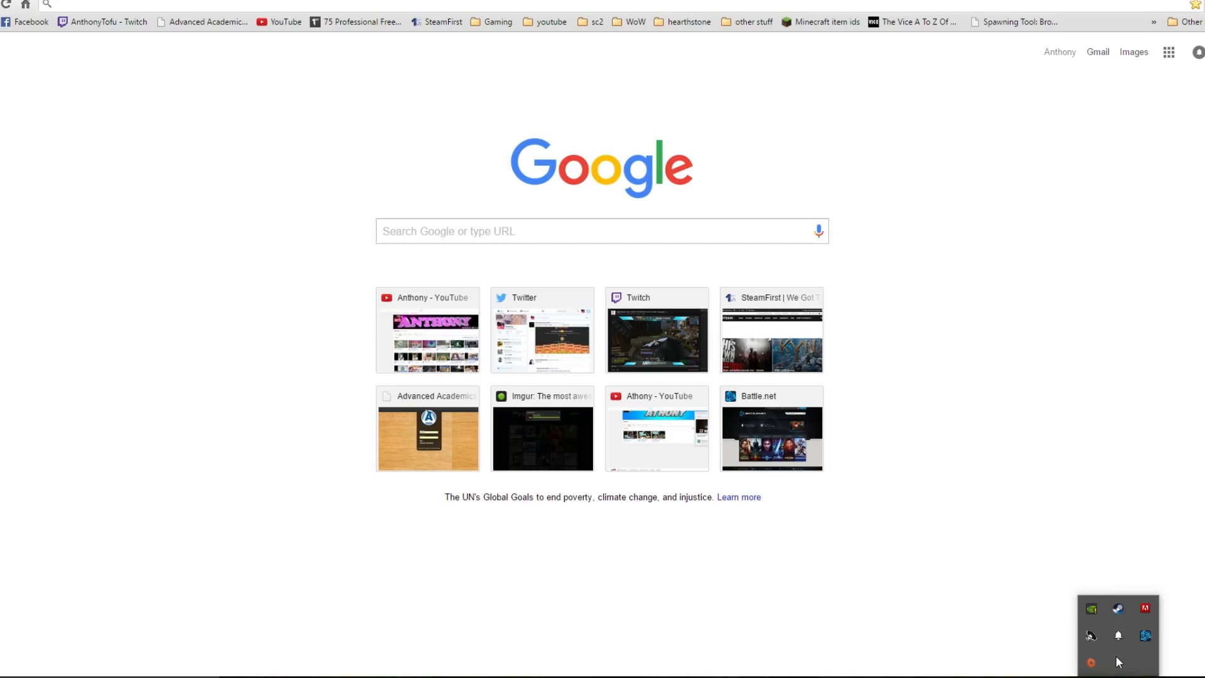
right_click(1127, 615)
left_click(1105, 605)
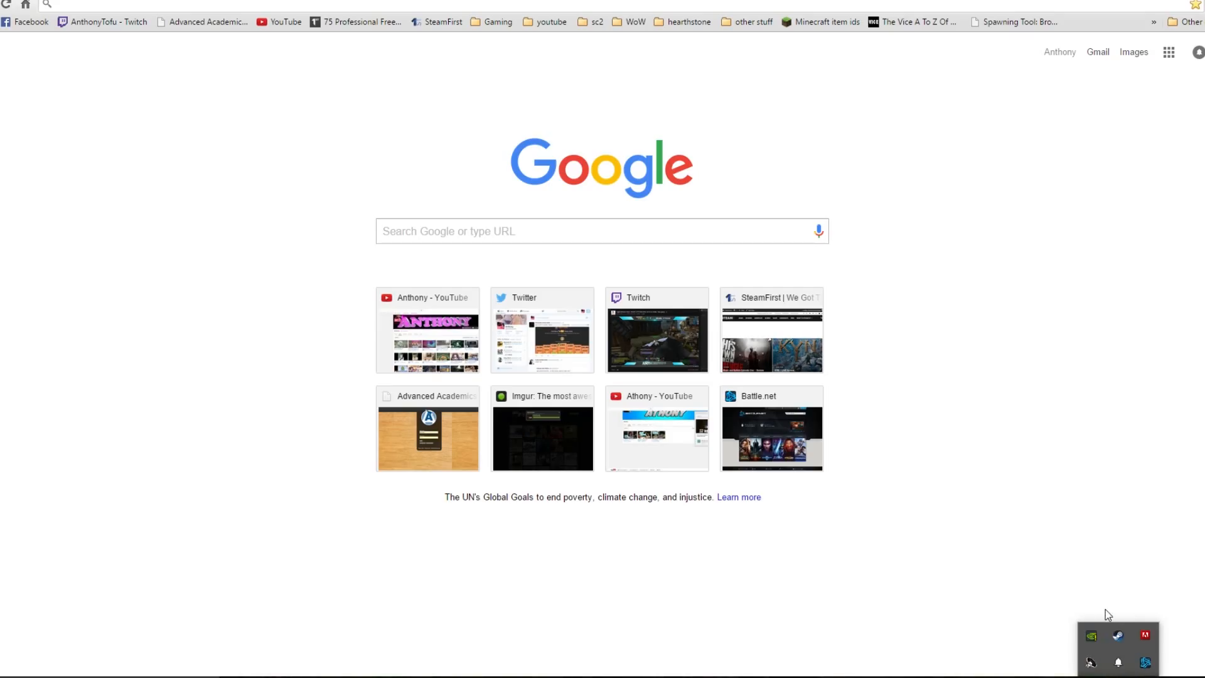
right_click(1121, 663)
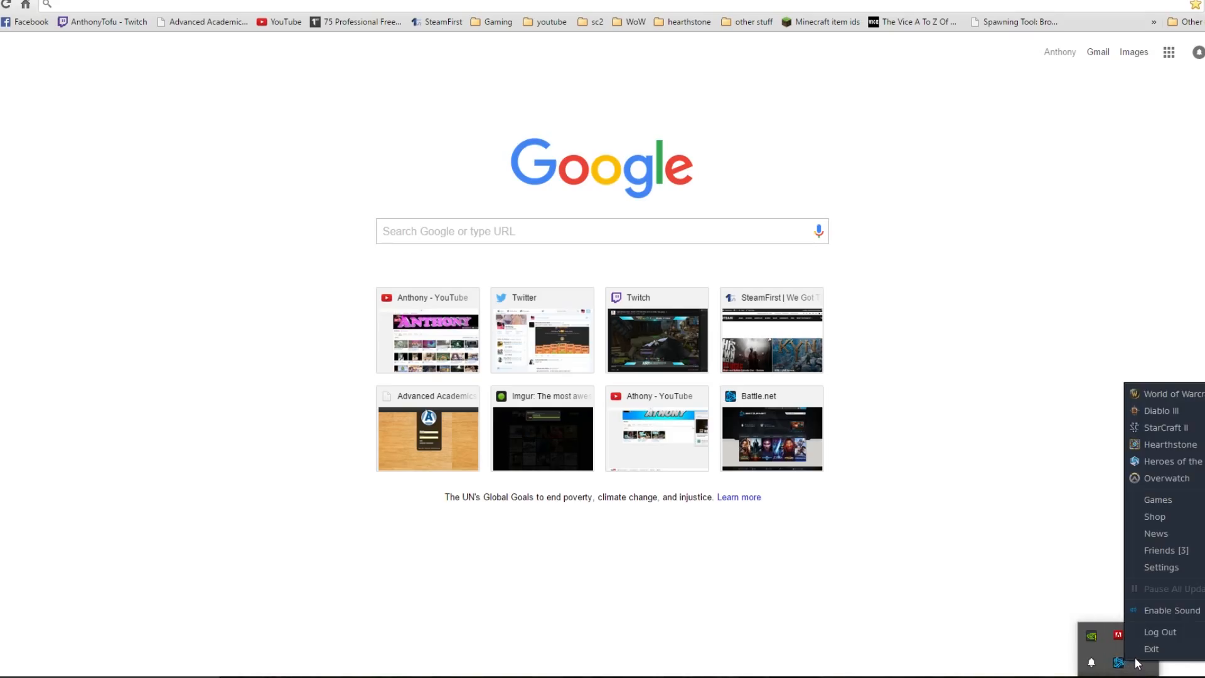
left_click(1029, 566)
right_click(1114, 638)
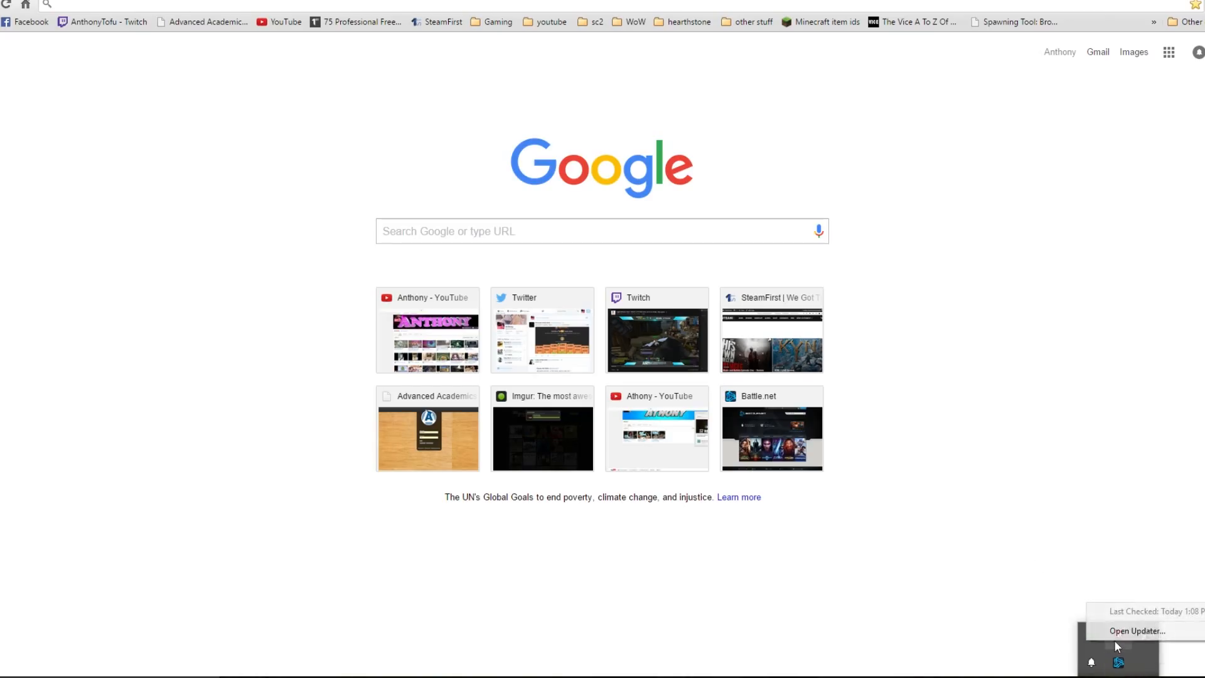
left_click(1072, 554)
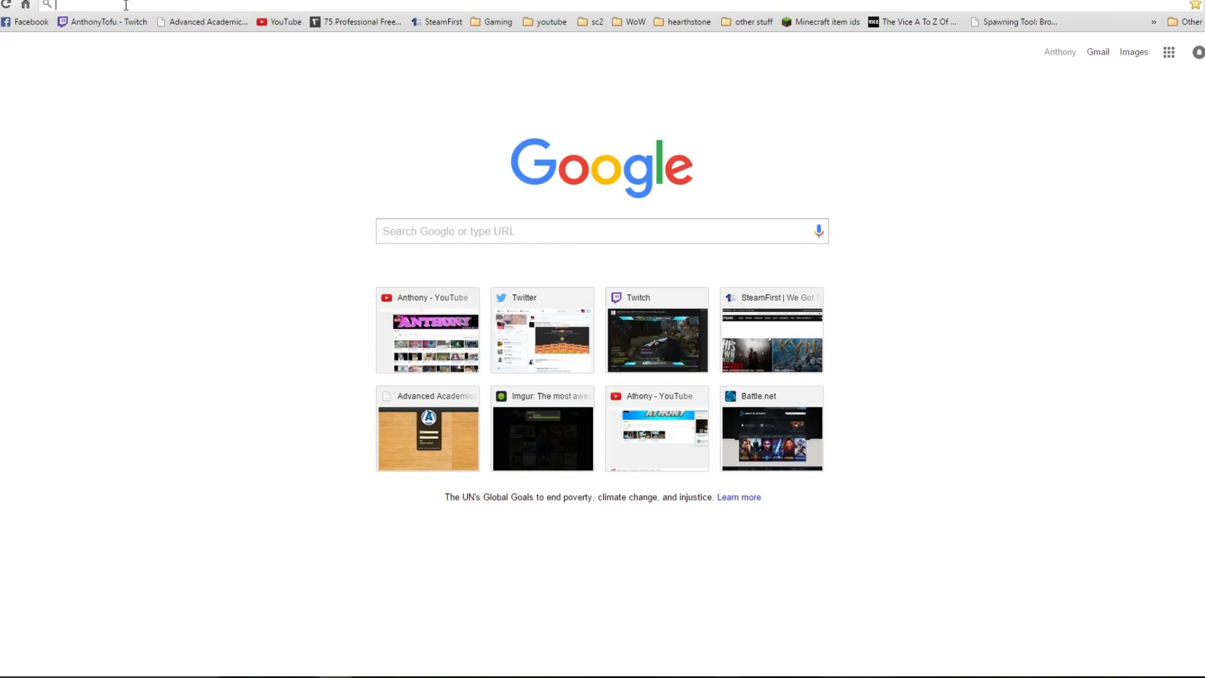
Open testmy.net, run its upload speed test and check the upload result.
type("tw")
key("BackSpace")
key("BackSpace")
key("BackSpace")
type("e")
key("BackSpace")
key("BackSpace")
type("testmy.net")
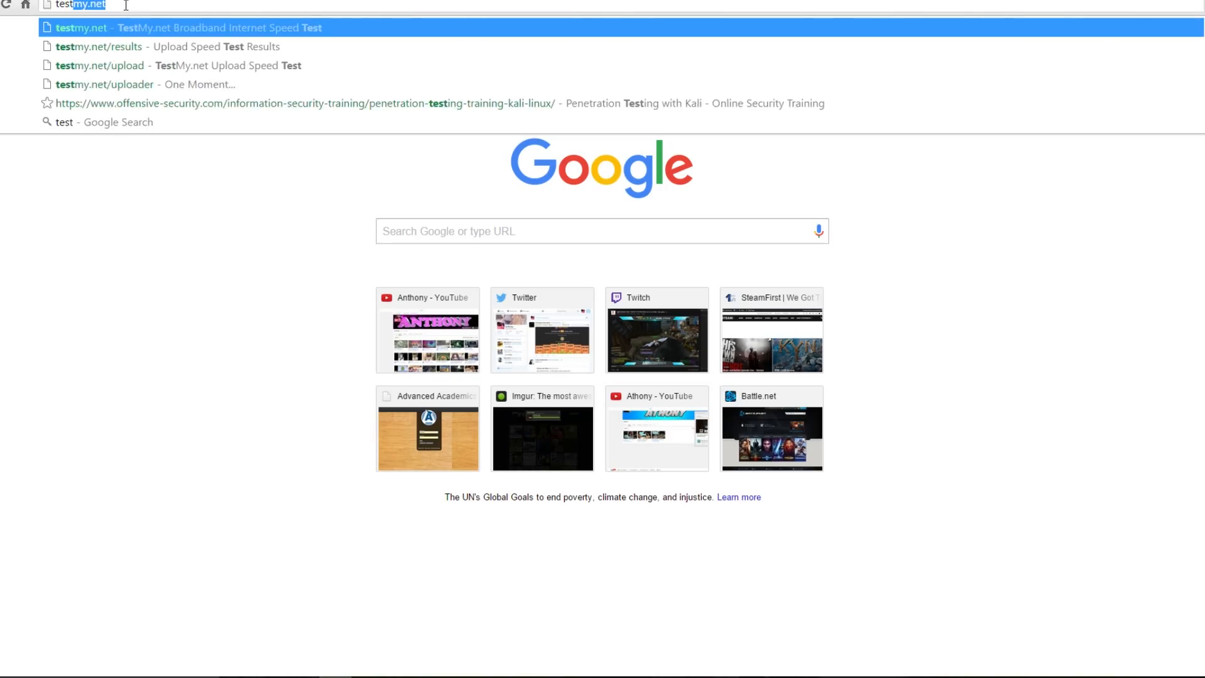
key("Return")
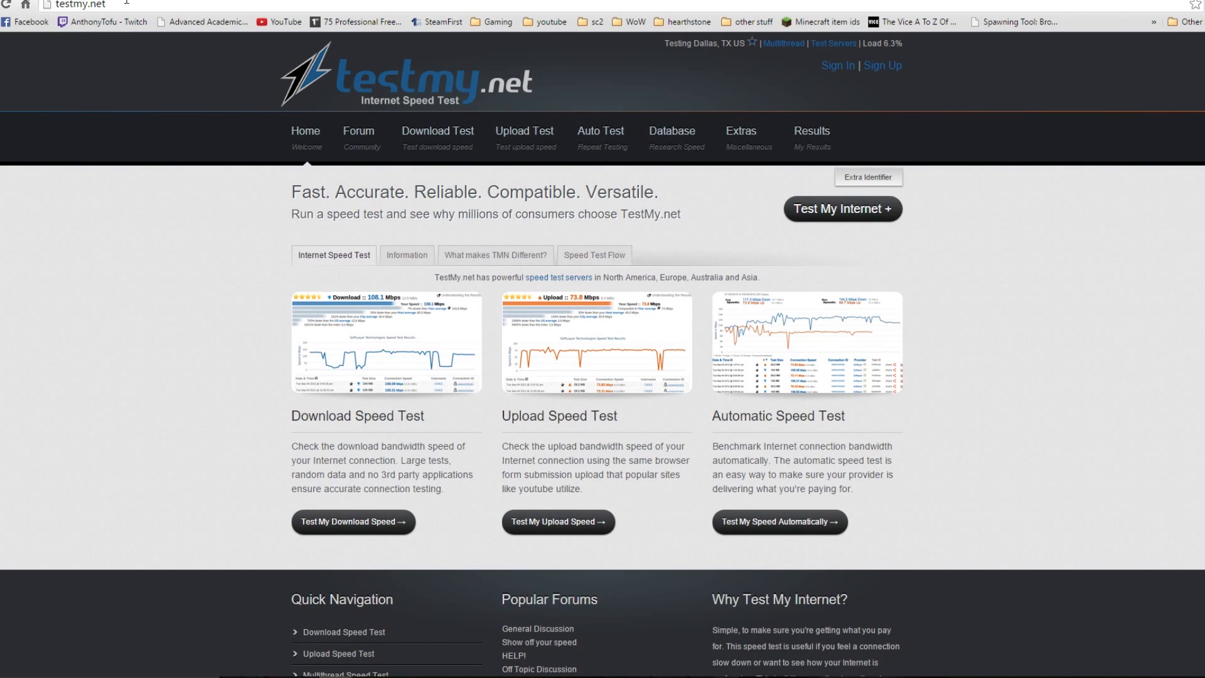
left_click(534, 526)
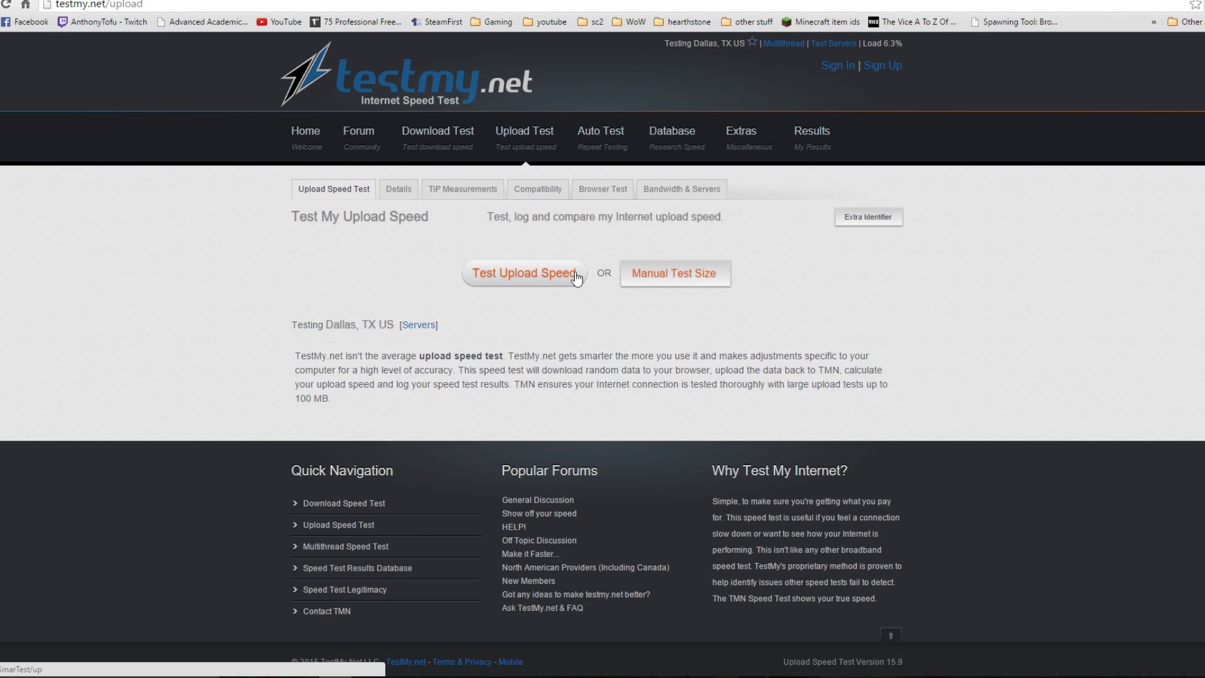
left_click(576, 277)
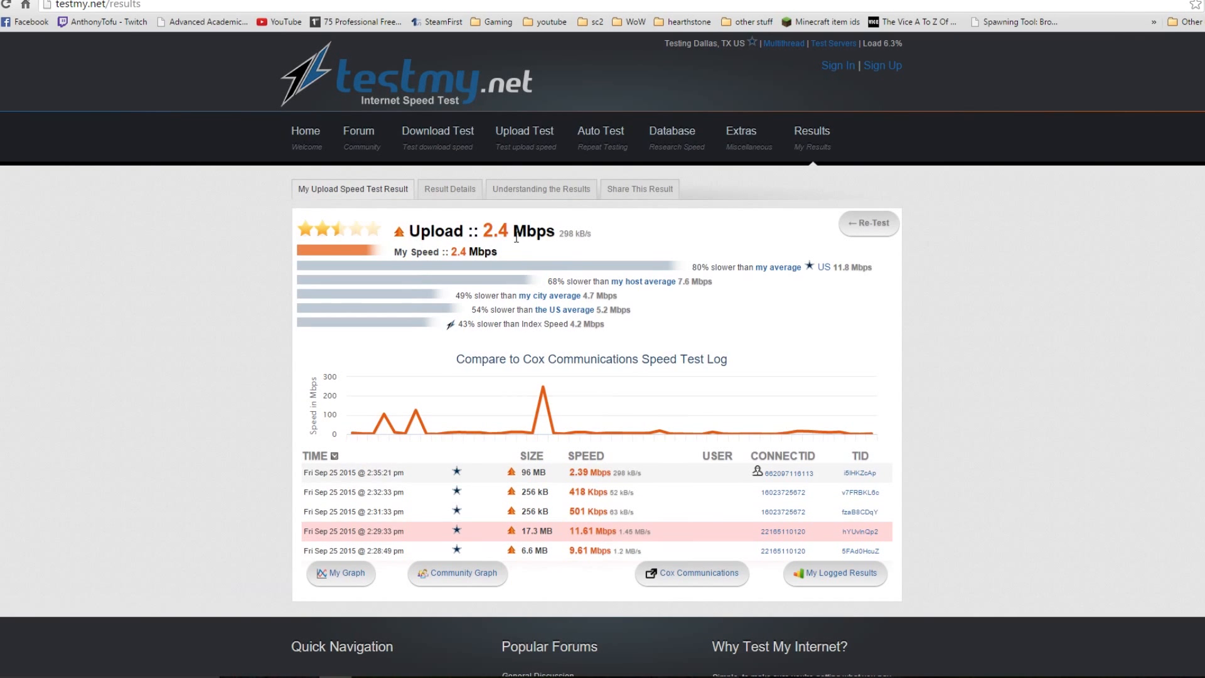
left_click_drag(515, 238, 483, 236)
left_click(507, 249)
Search for "speed test" in a new tab, open speedtest.net and run its connection test.
key("ctrl+t")
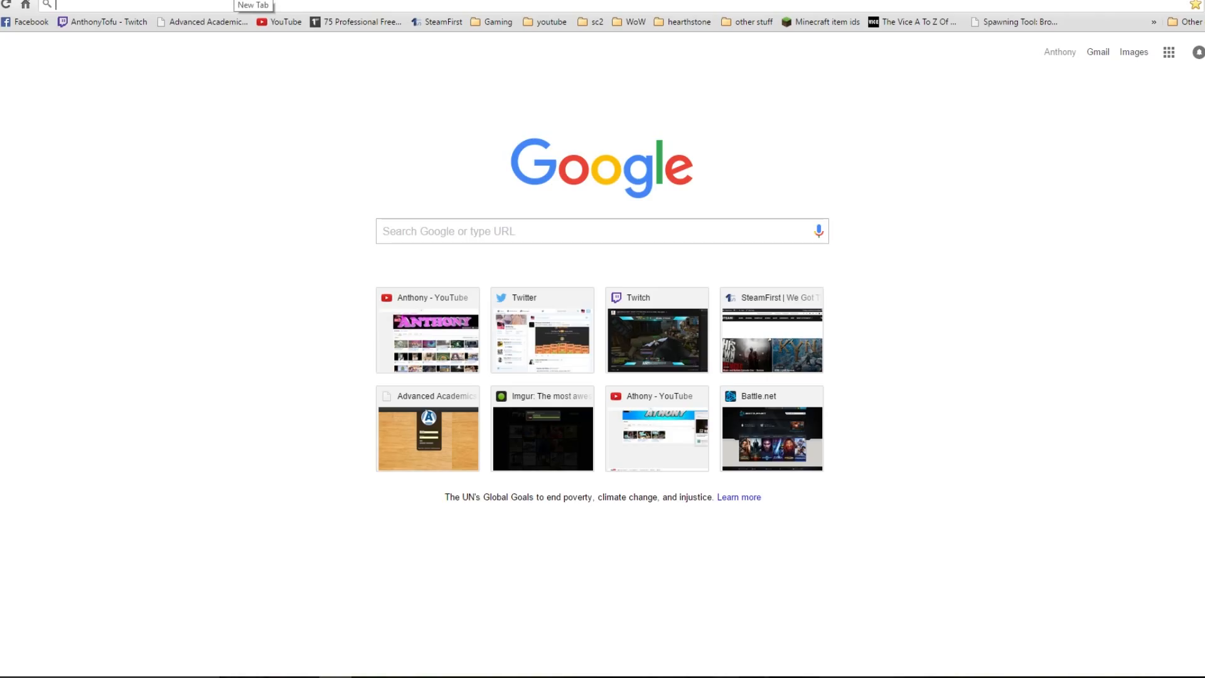
type("s")
key("BackSpace")
type("speed test")
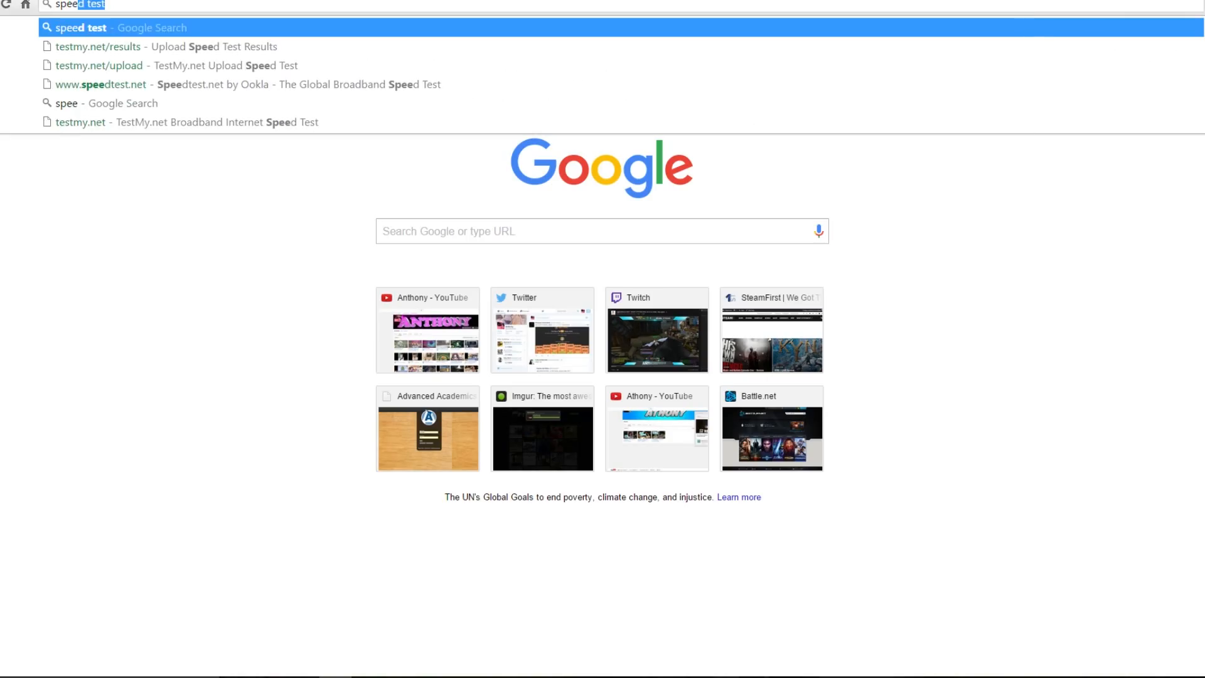
key("Return")
left_click(183, 156)
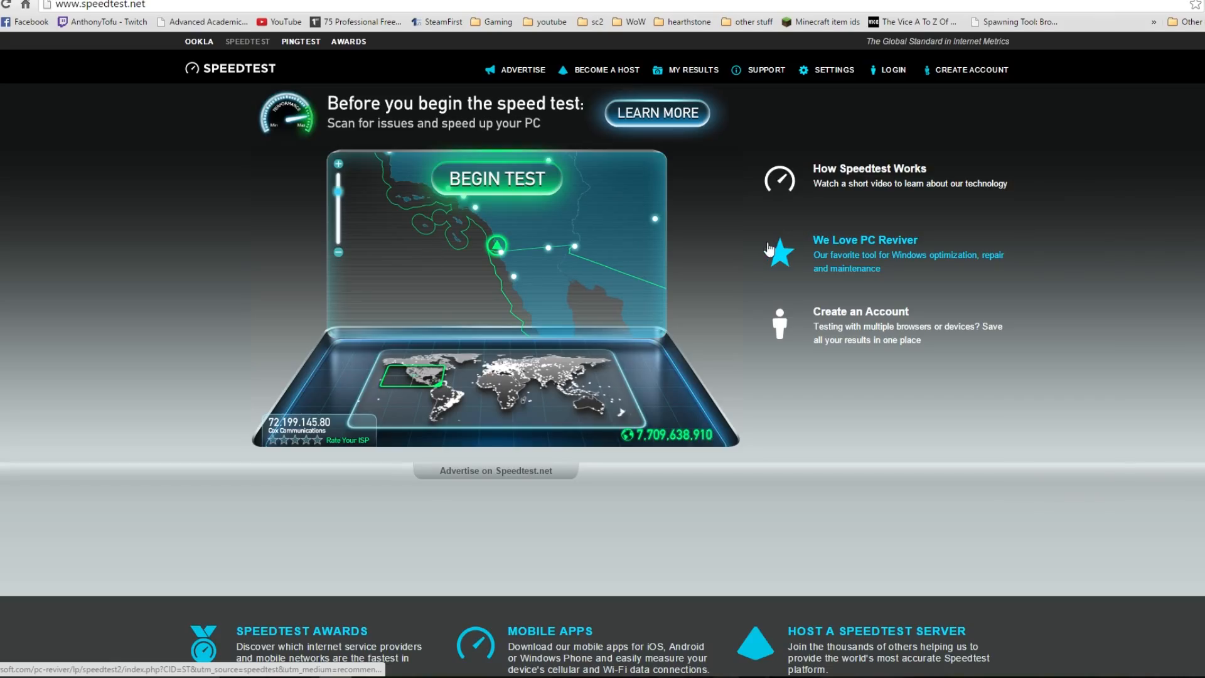
left_click(496, 179)
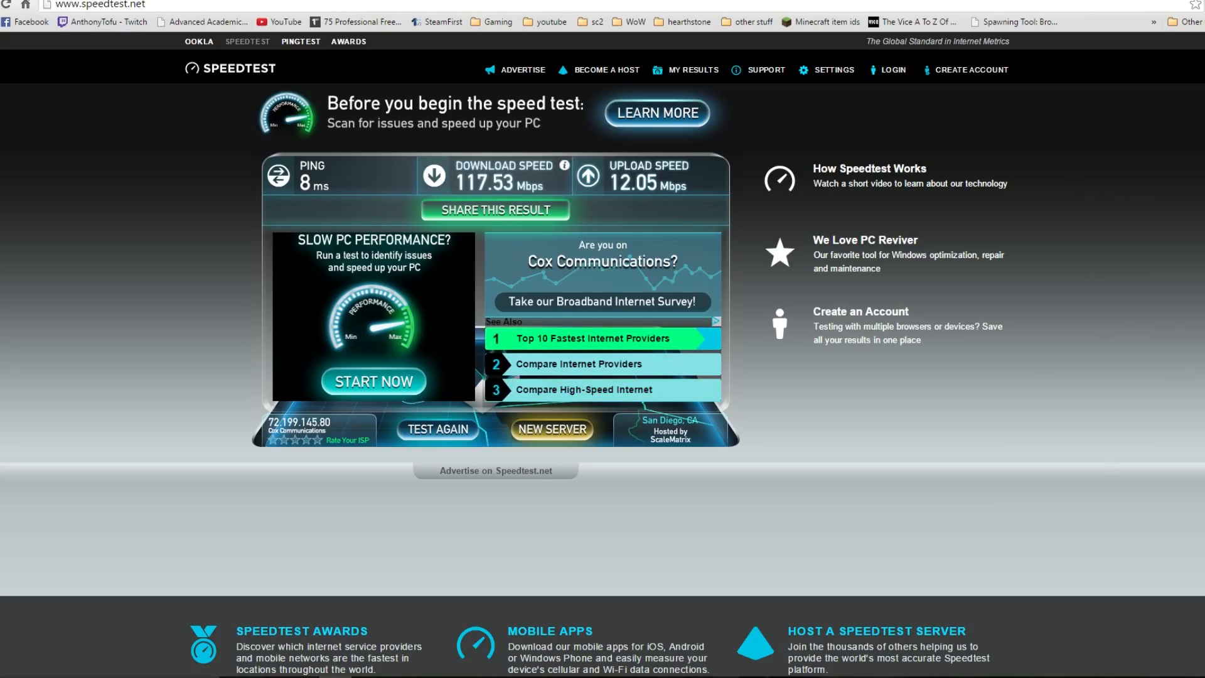
Search Google for "12.05 mbps to kbps" to convert the upload speed.
left_click(359, 5)
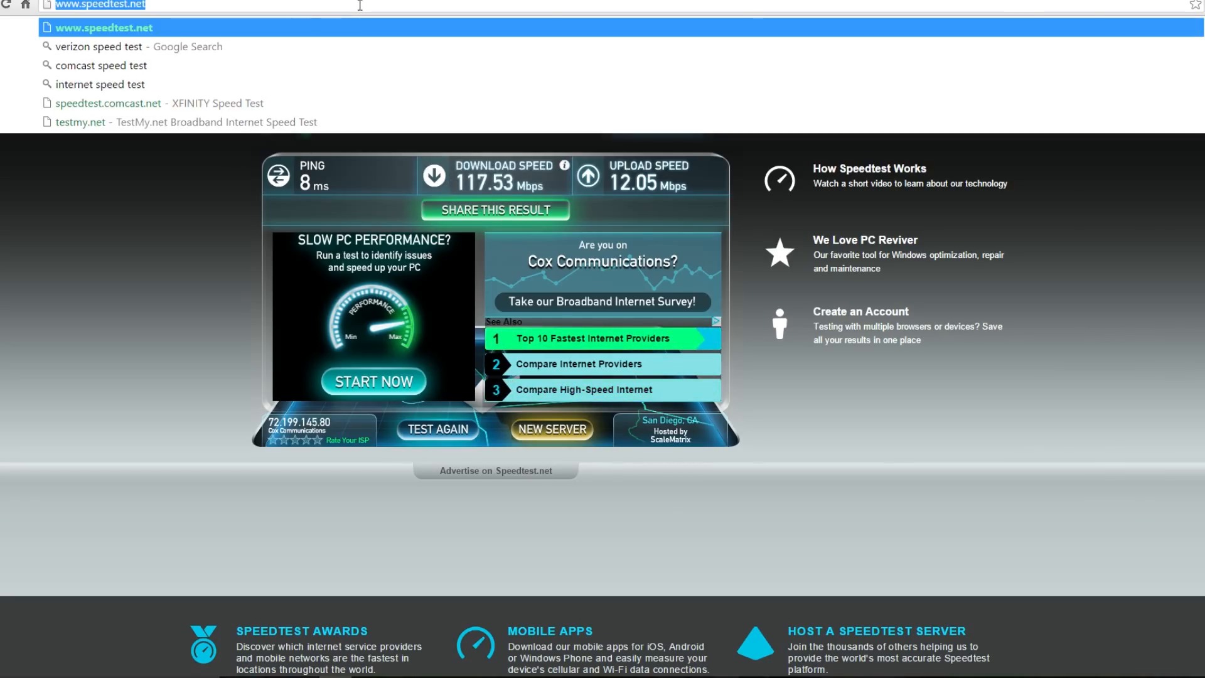
type("12.")
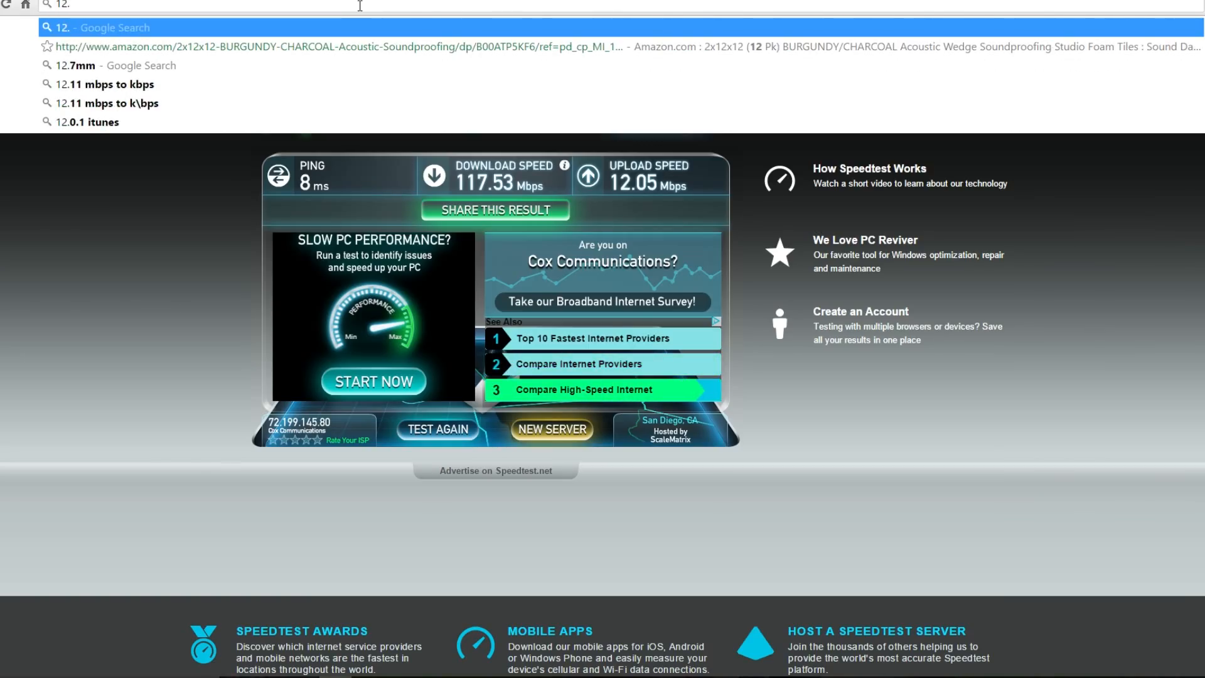
type("05")
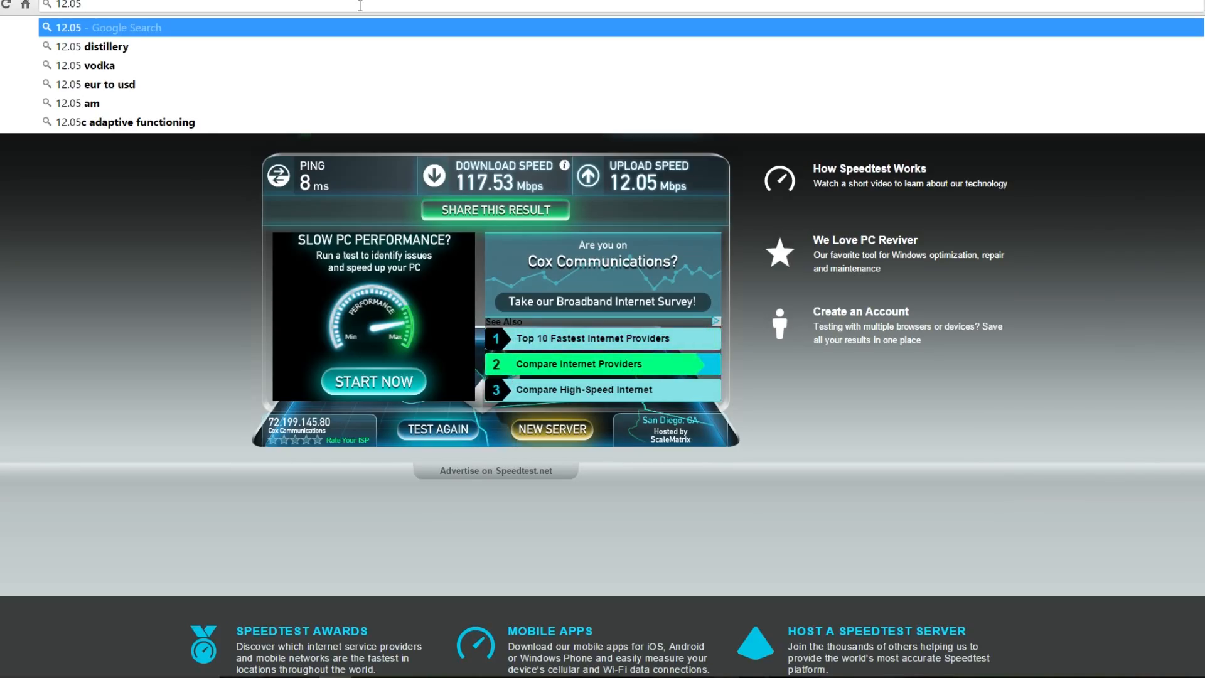
type("mb")
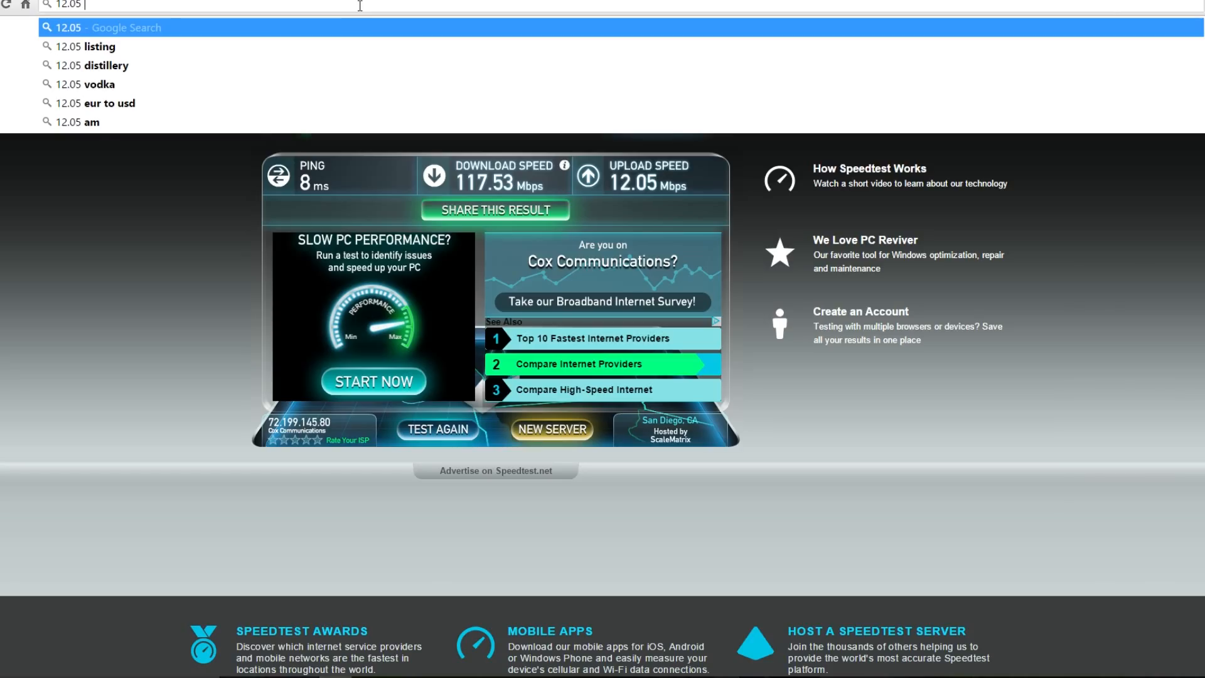
type("ps ")
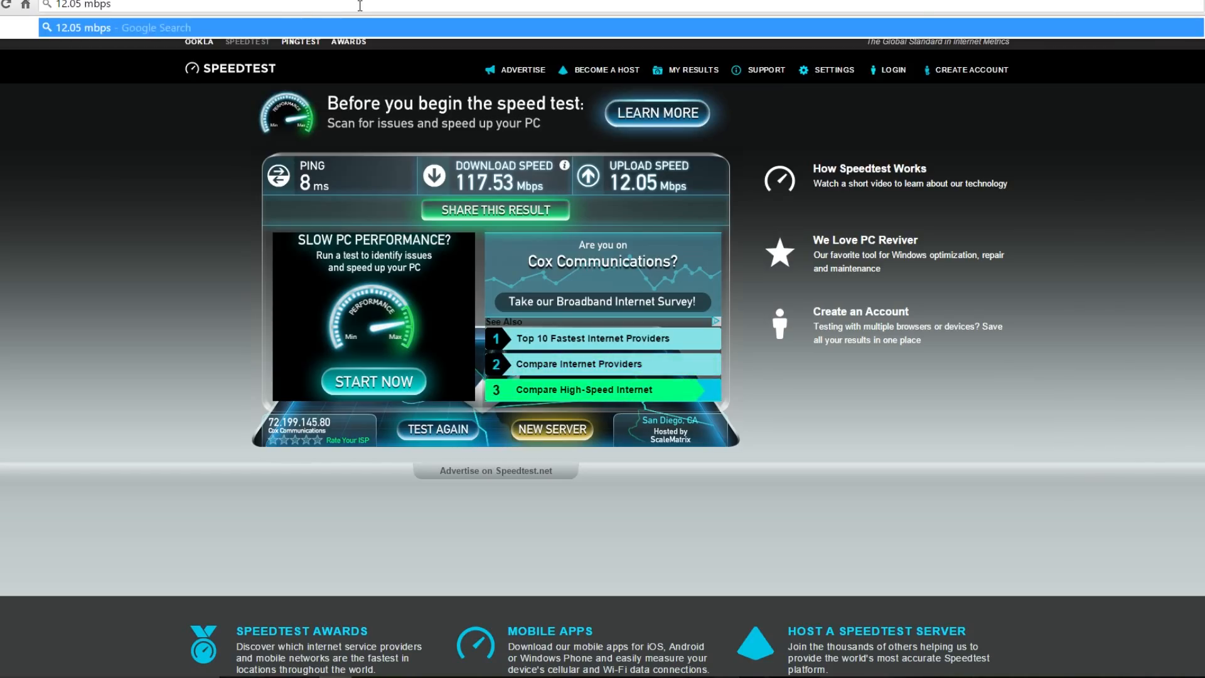
type("to ")
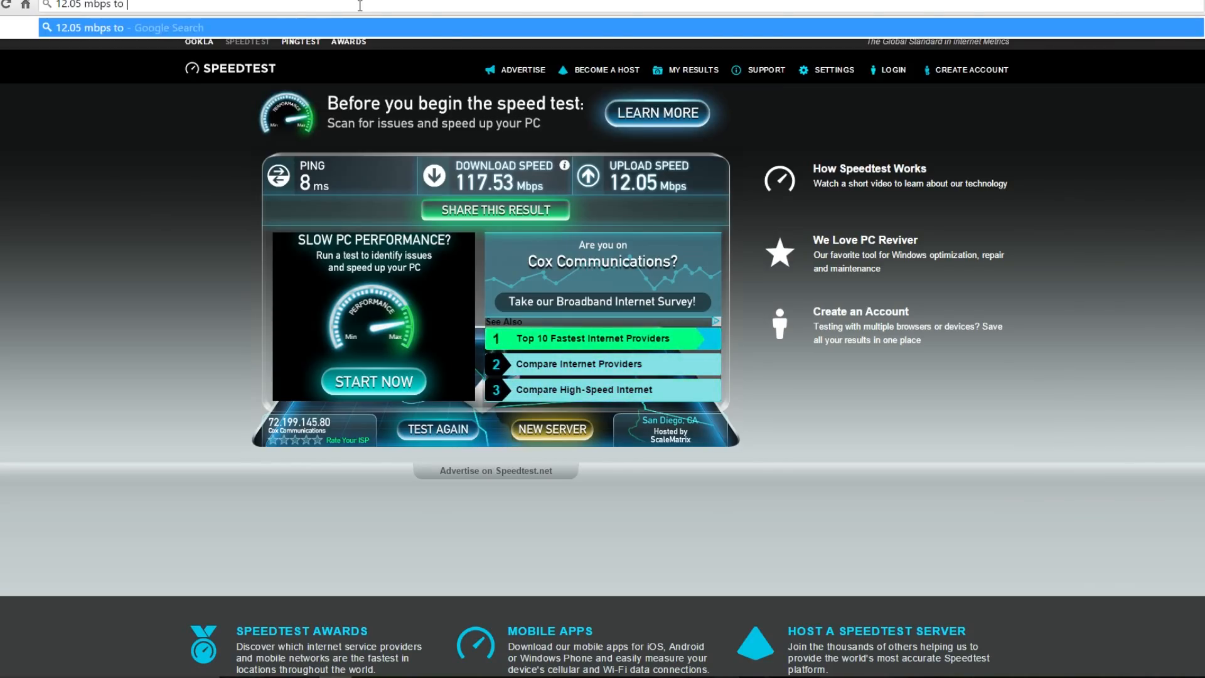
type("kbps")
key("Return")
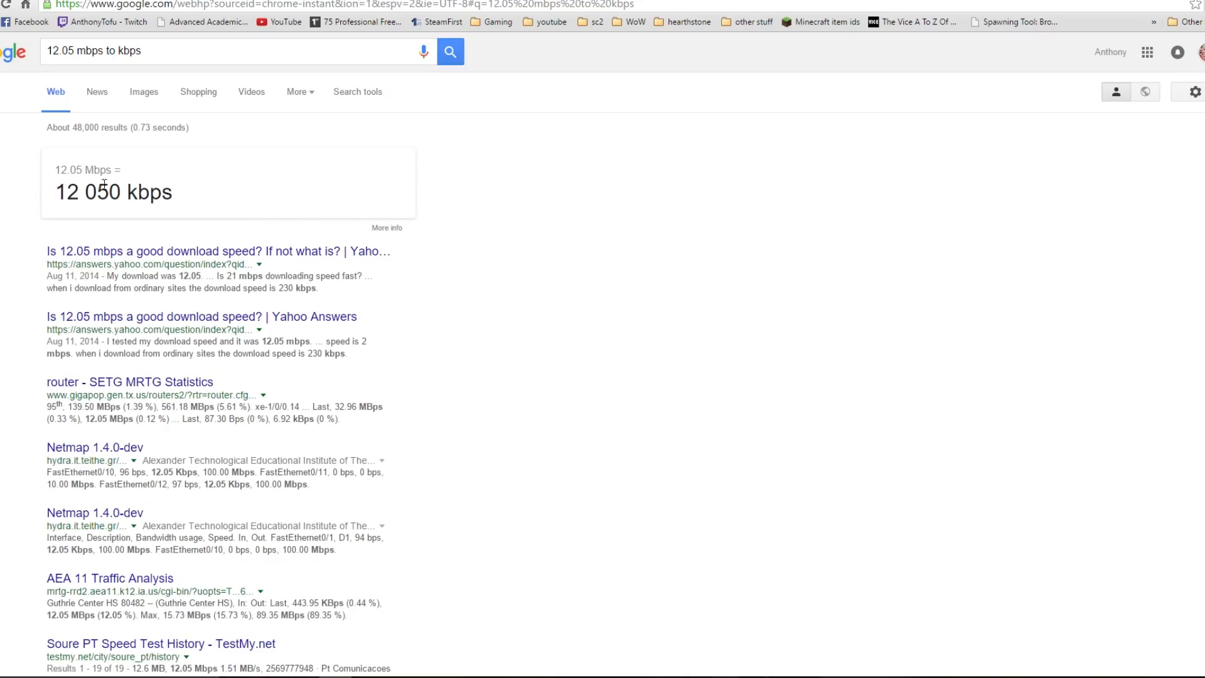
Change the conversion search to "1 mbps to kbps" and run it.
double_click(75, 45)
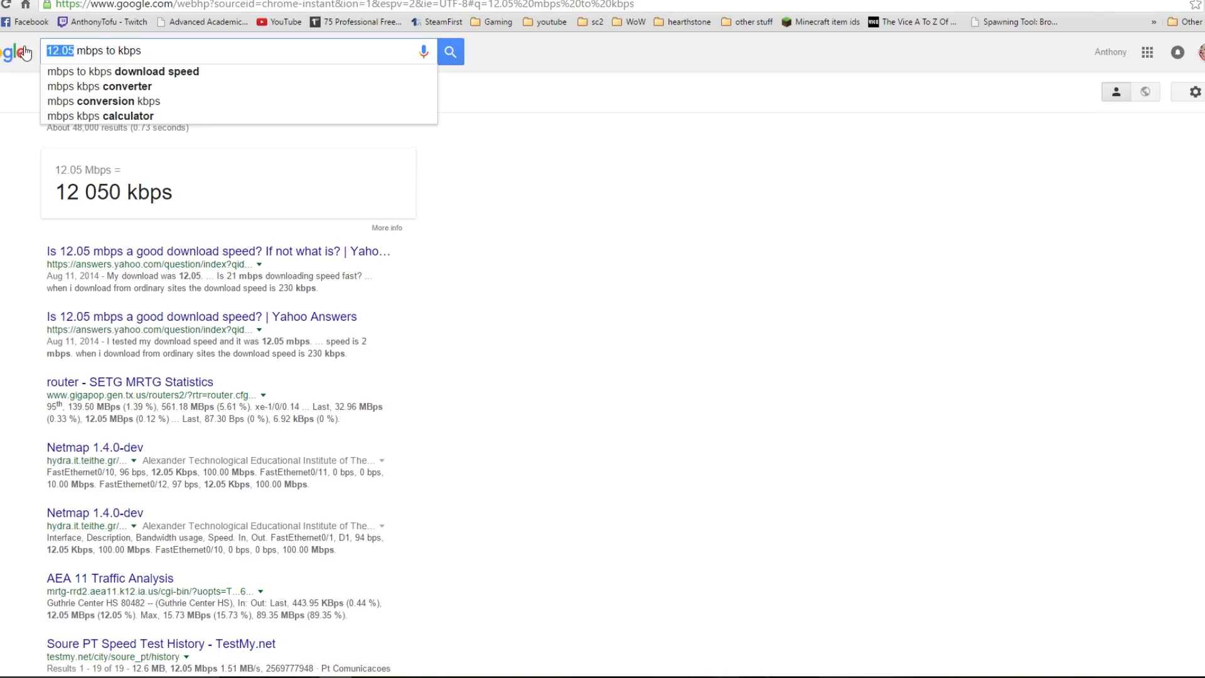
type("1")
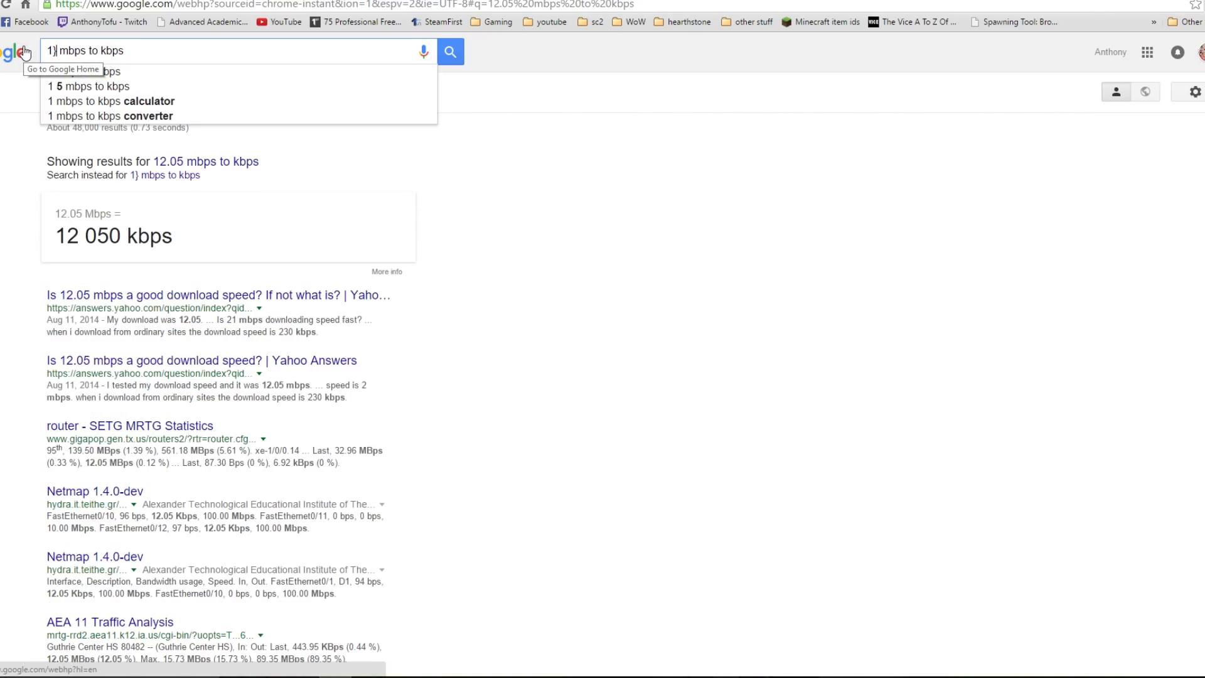
key("Return")
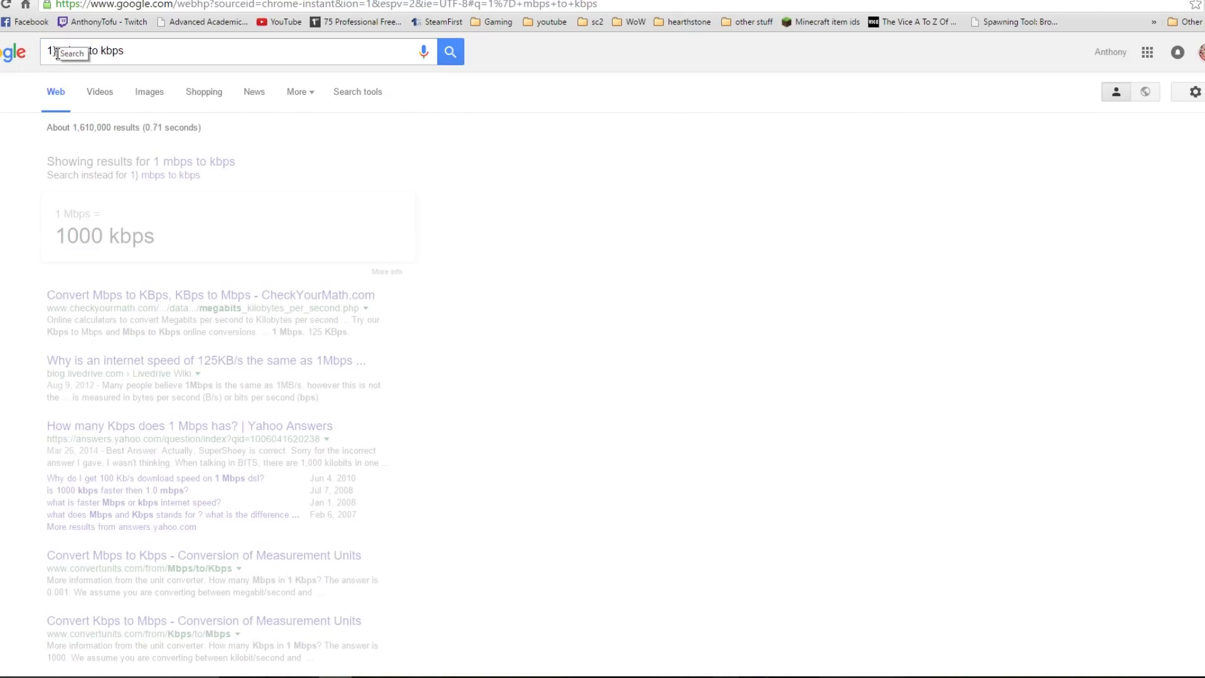
left_click(56, 53)
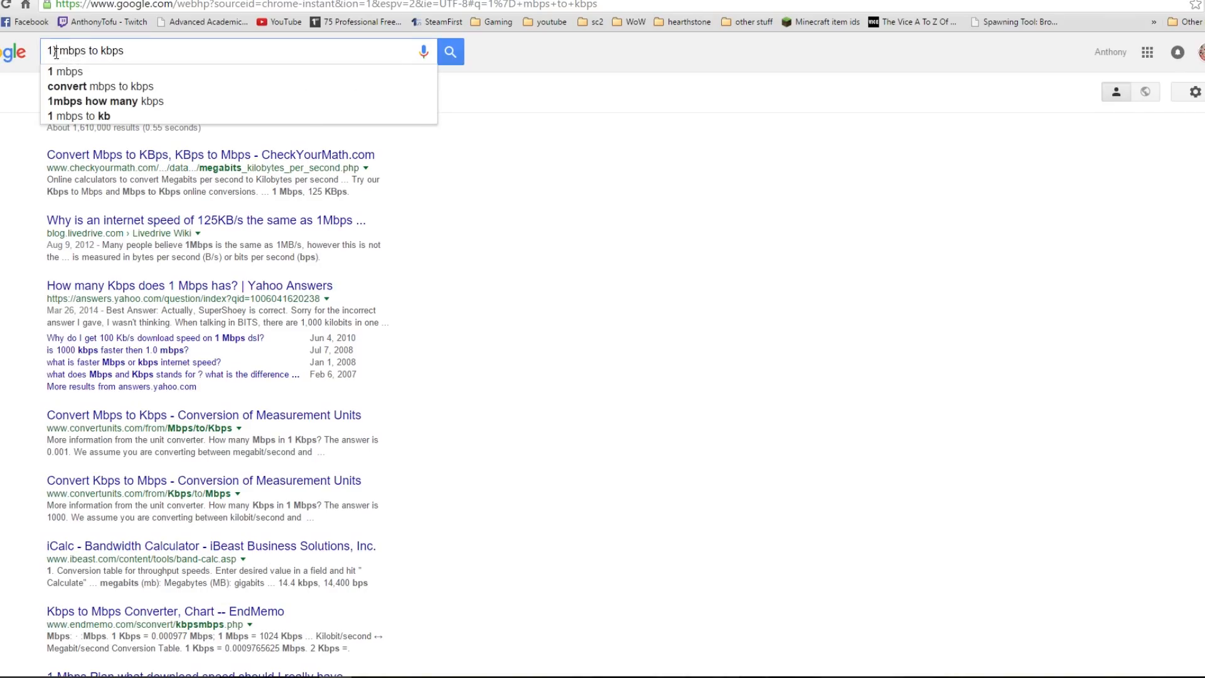
key("BackSpace")
key("Return")
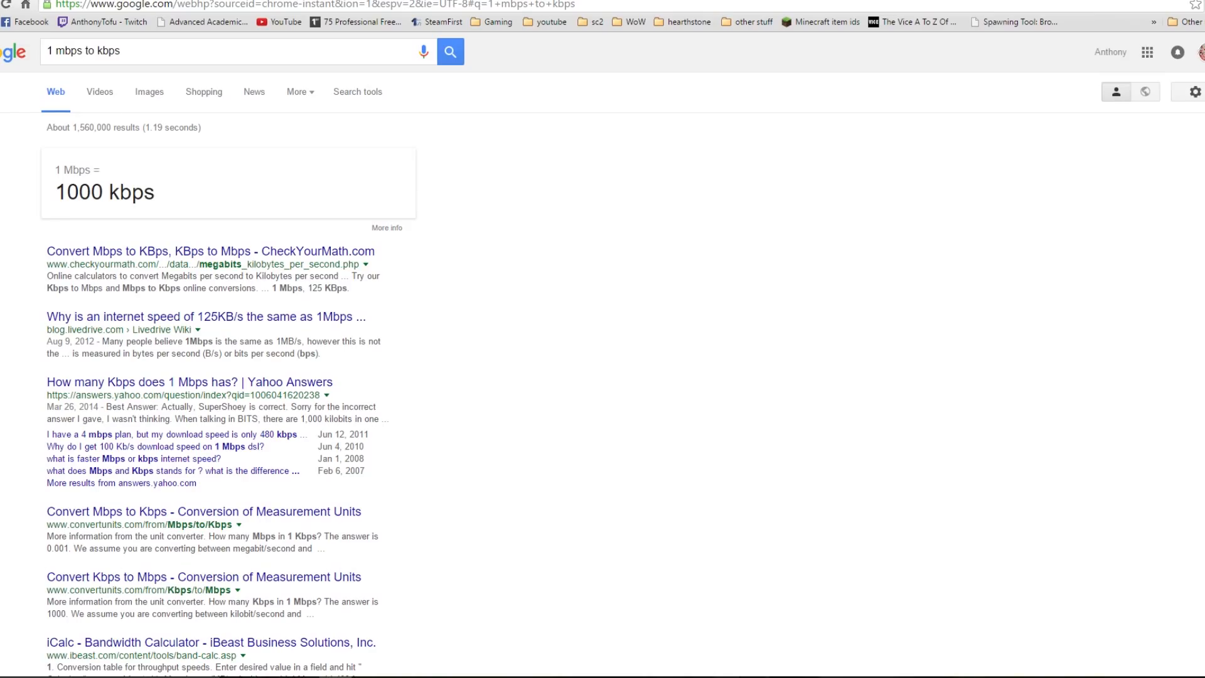
Enter 12050 kbps as the upload speed in the Stream Settings Estimator and request the recommended settings.
type("2.05")
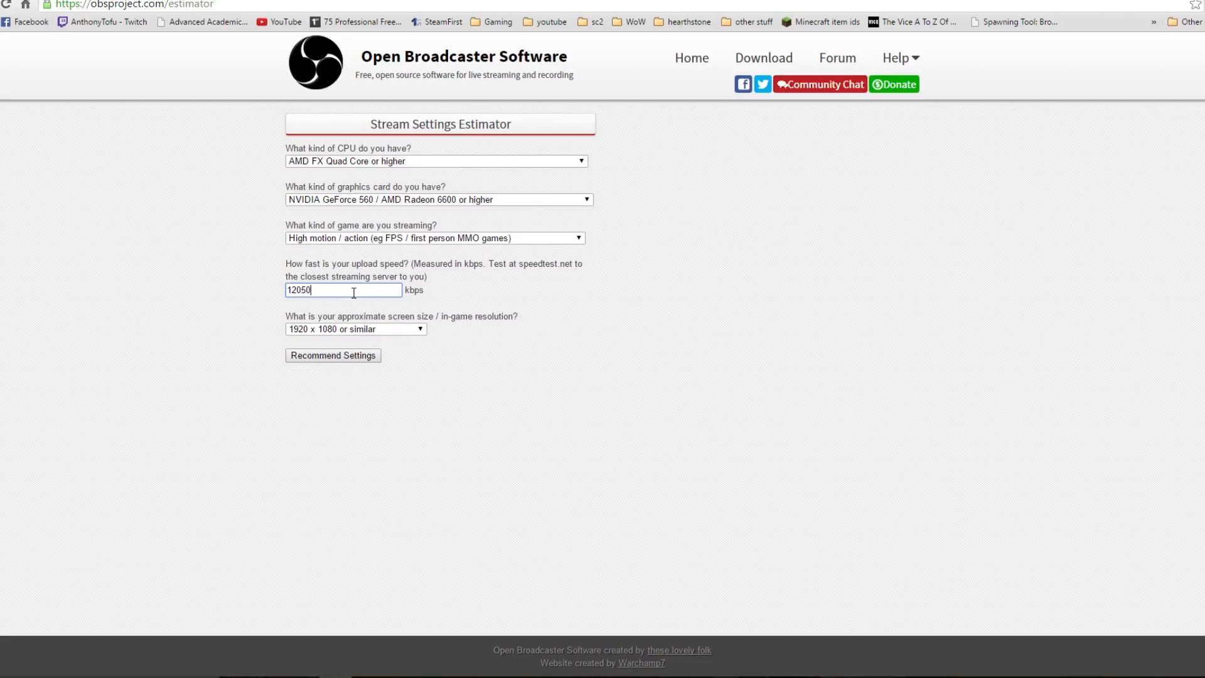
left_click(338, 355)
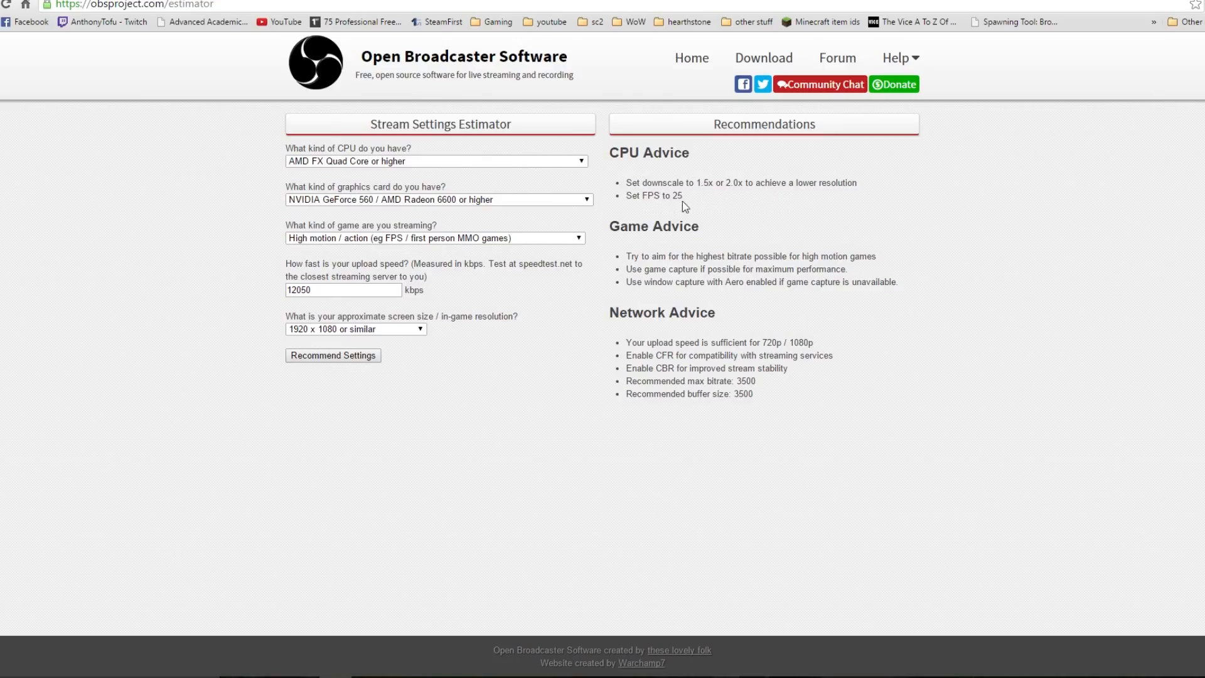
Examine the CPU Advice recommendations on downscale and FPS.
left_click_drag(687, 196, 720, 198)
left_click(635, 179)
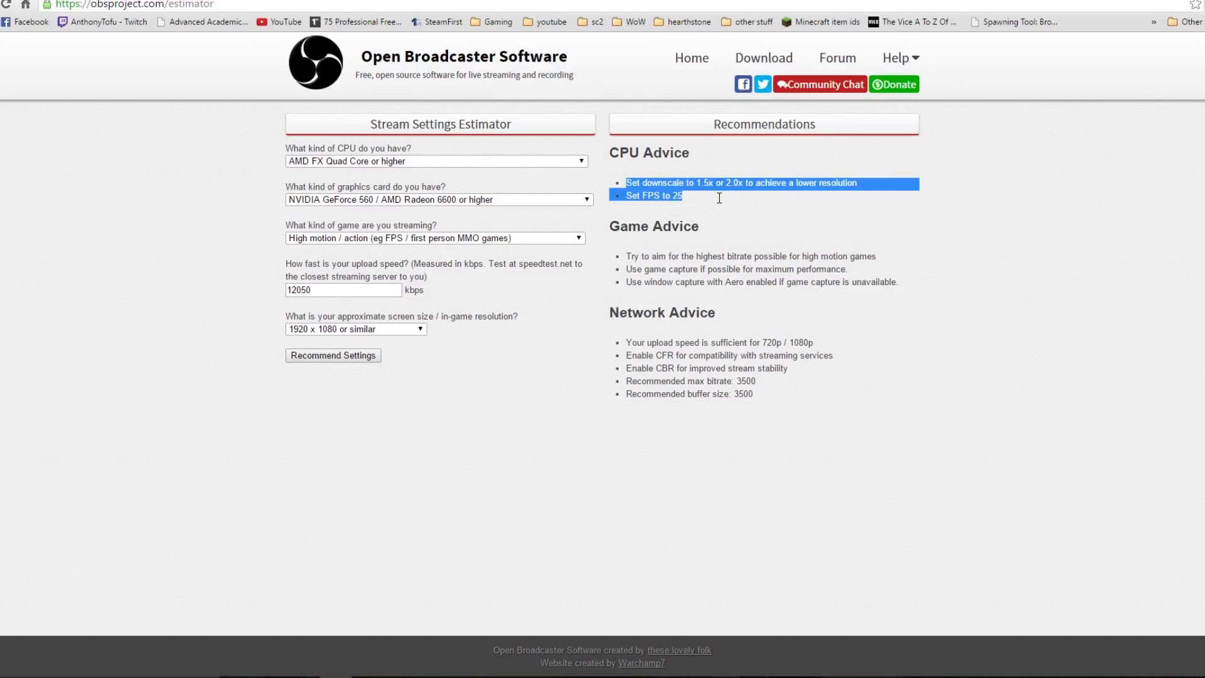
left_click(683, 194)
mouse_move(679, 194)
left_mouse_down()
mouse_move(633, 175)
mouse_move(690, 204)
left_mouse_up()
left_click(678, 194)
left_click(689, 200)
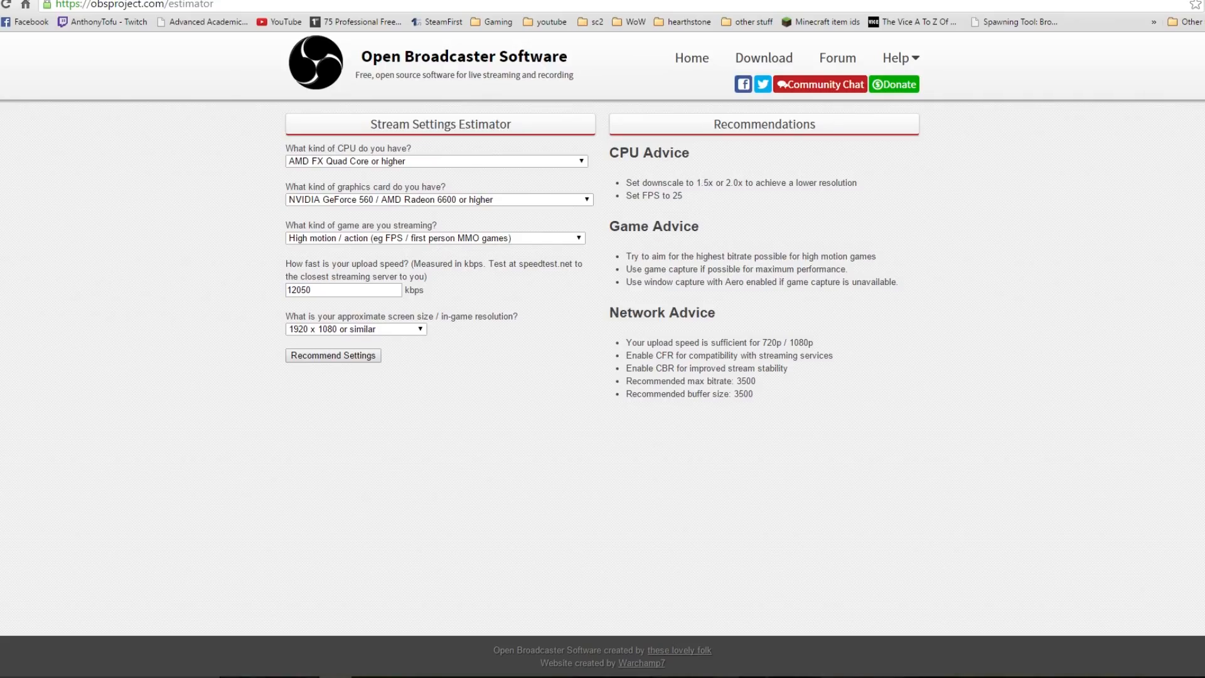
left_click_drag(684, 196, 607, 182)
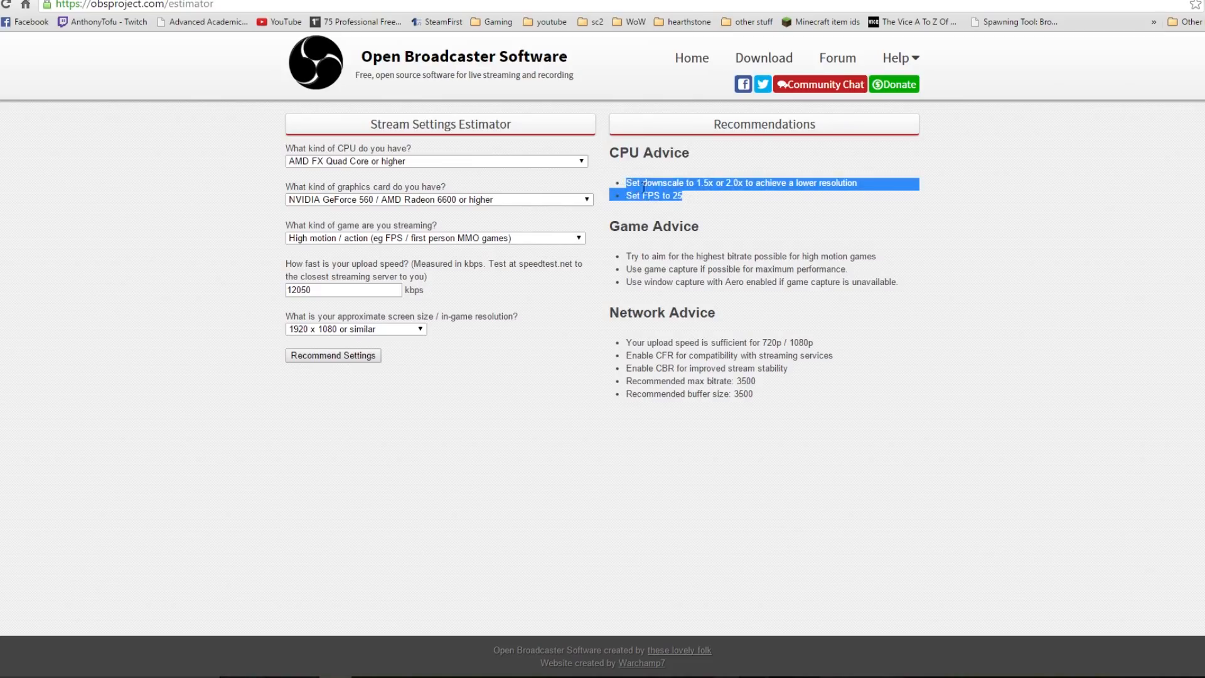
left_click(708, 193)
left_click_drag(708, 193, 615, 182)
left_click(699, 208)
left_click(743, 199)
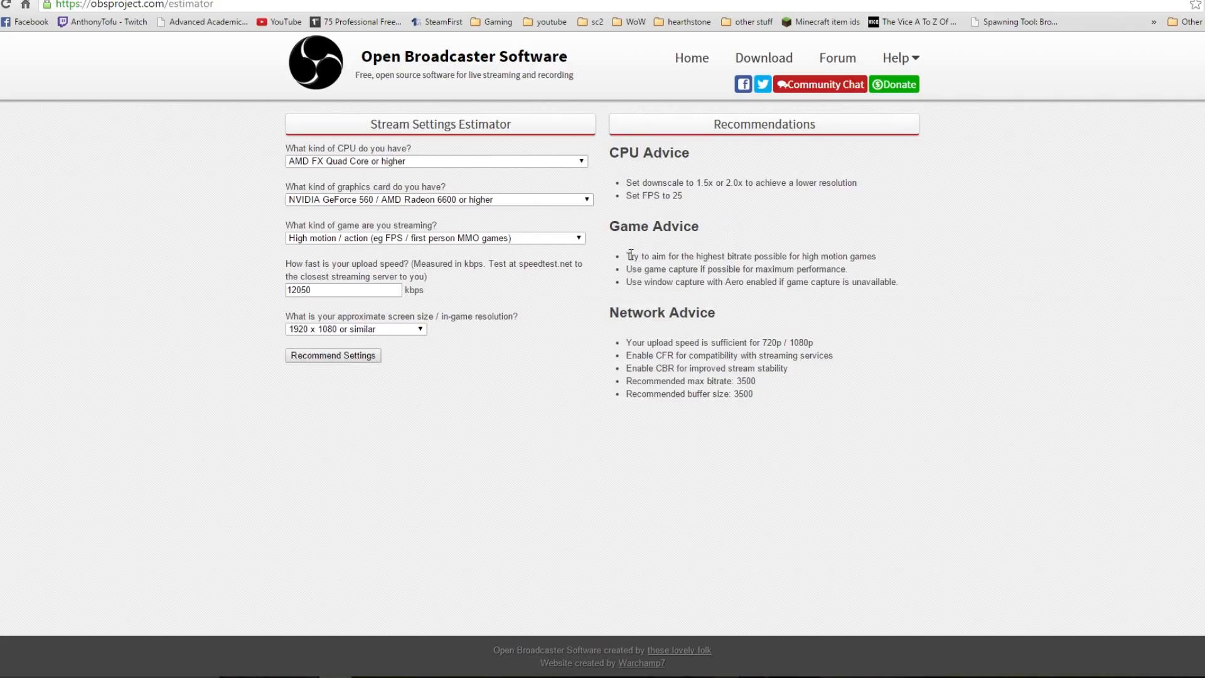
Review the Game Advice on bitrate and capture methods and the Network Advice on CFR, CBR, max bitrate and buffer size.
left_click_drag(634, 256, 941, 245)
left_click(941, 245)
left_click_drag(627, 270, 1103, 244)
left_click(1102, 245)
left_click_drag(907, 294, 634, 285)
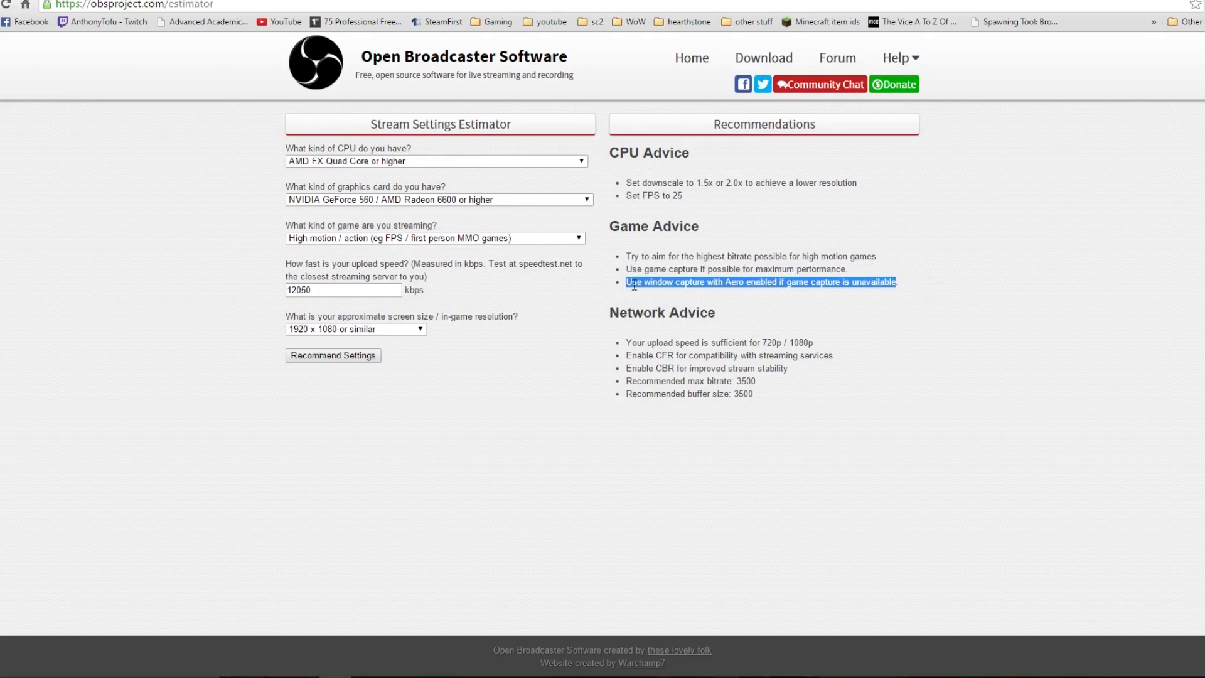
left_click(908, 299)
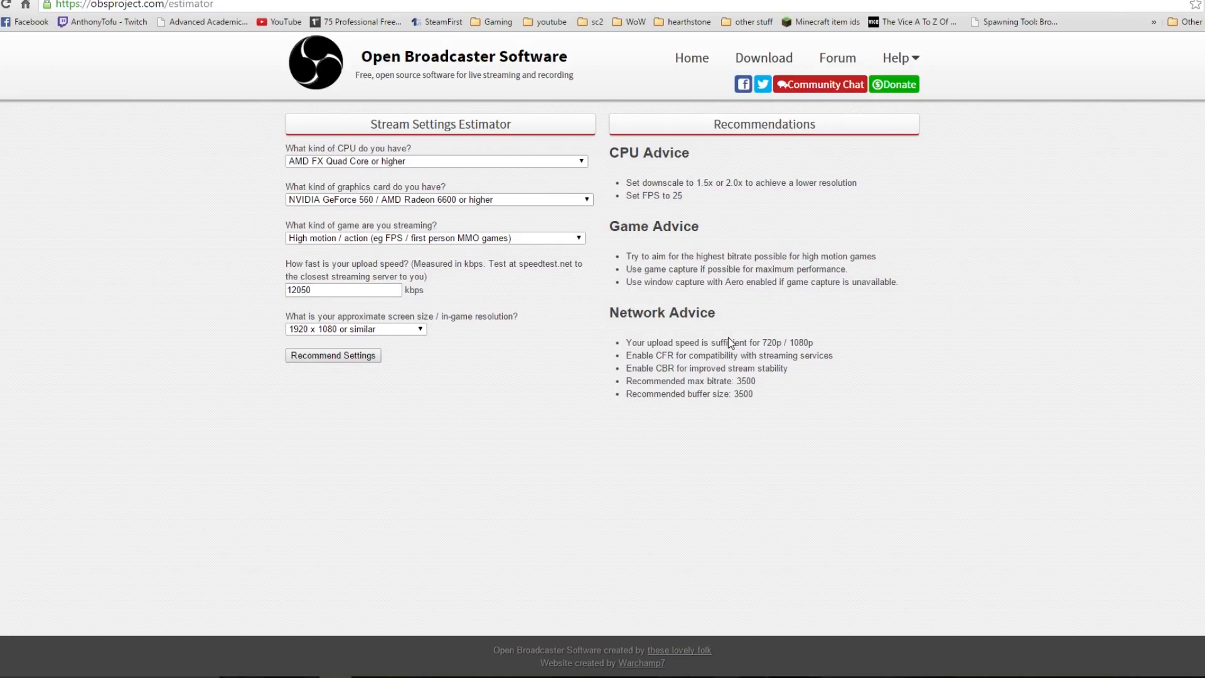
left_click_drag(637, 356, 711, 355)
left_click(607, 361)
left_click_drag(612, 369, 1124, 348)
left_click(900, 377)
left_click_drag(733, 380, 759, 395)
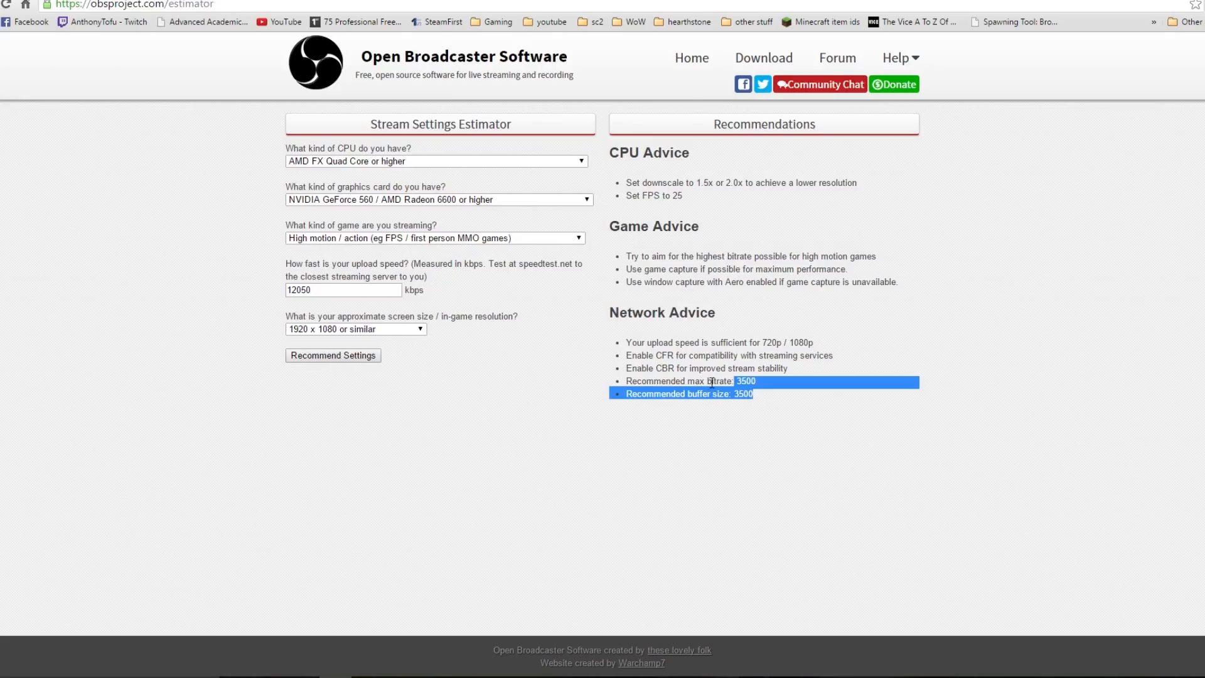
left_click(741, 428)
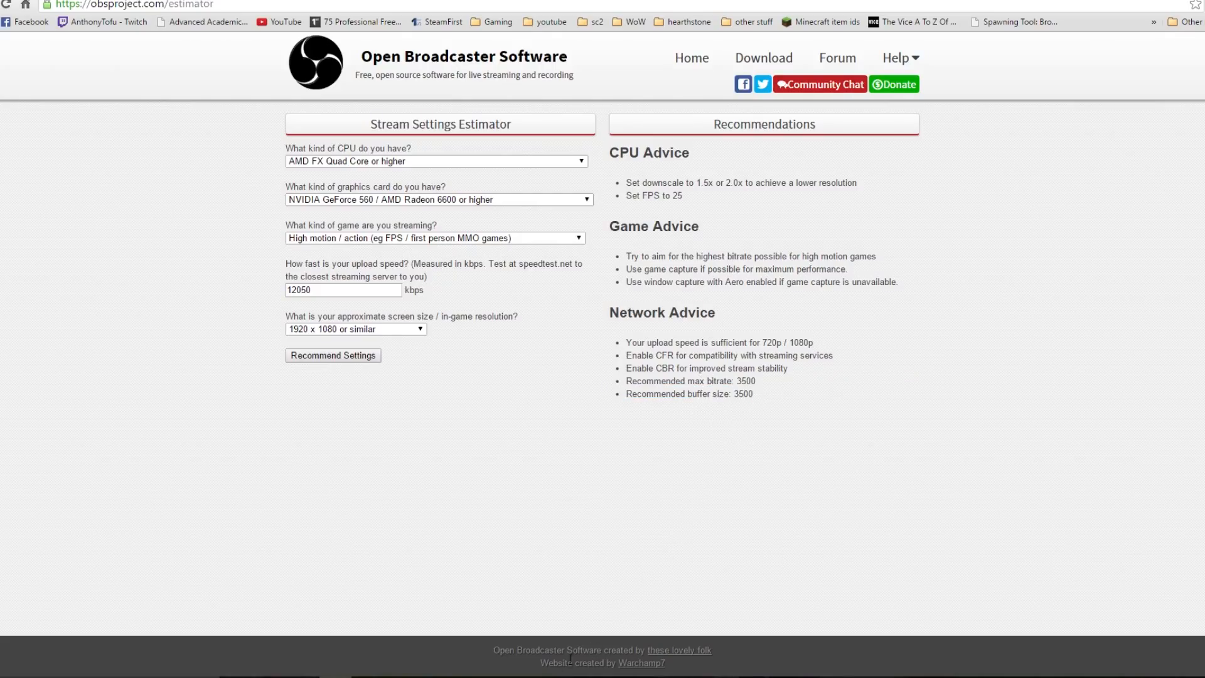